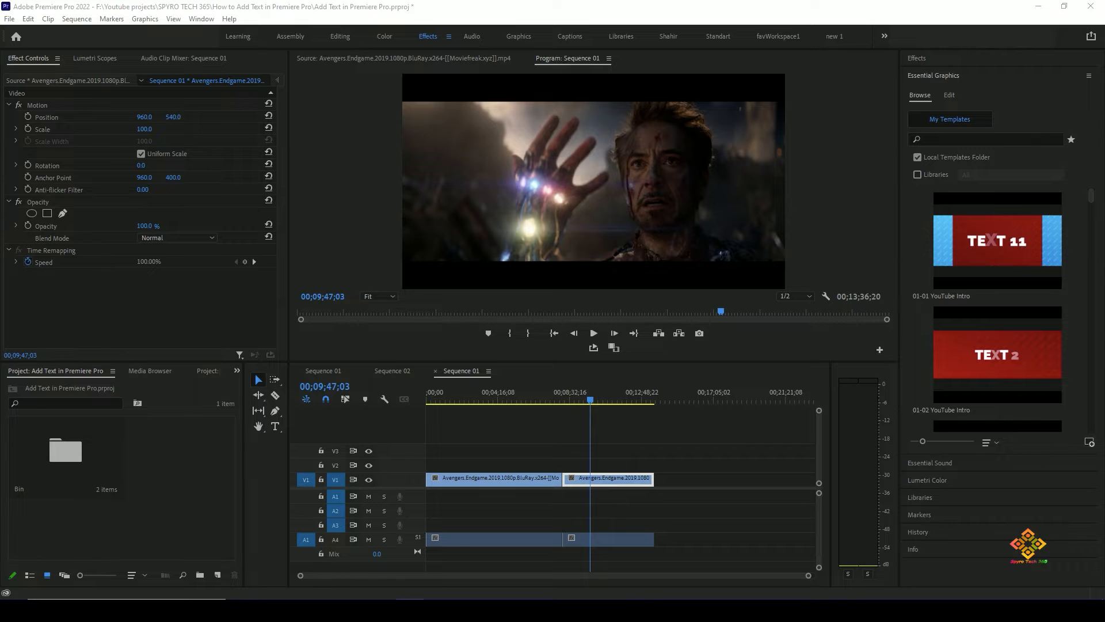
# - Move the playhead to 00;08;29;03 and add horizontal text reading "Thanos :The Hardest Choices Require The Strongest Wills" near the frame's top
pyautogui.click(591, 400)
pyautogui.moveTo(582, 400); pyautogui.dragTo(569, 400)
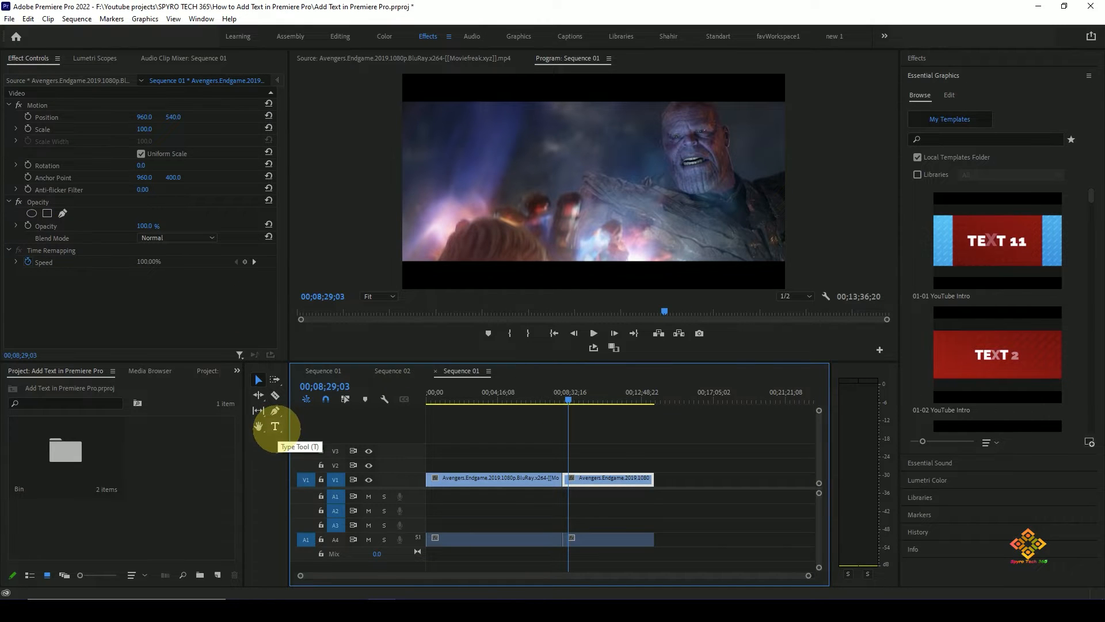
pyautogui.click(275, 426)
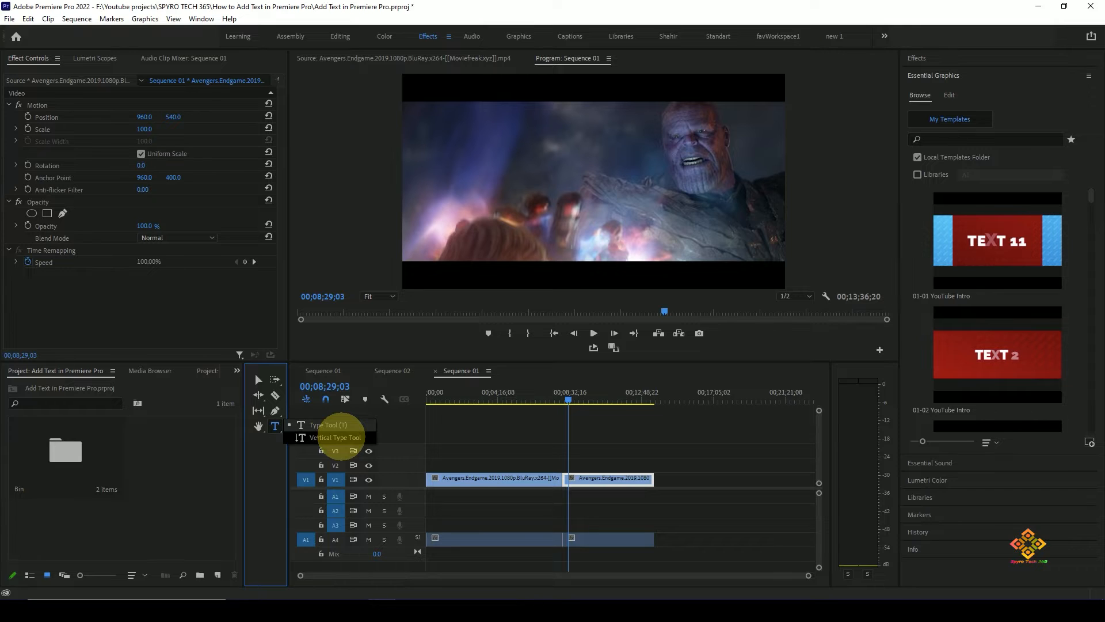
pyautogui.click(327, 425)
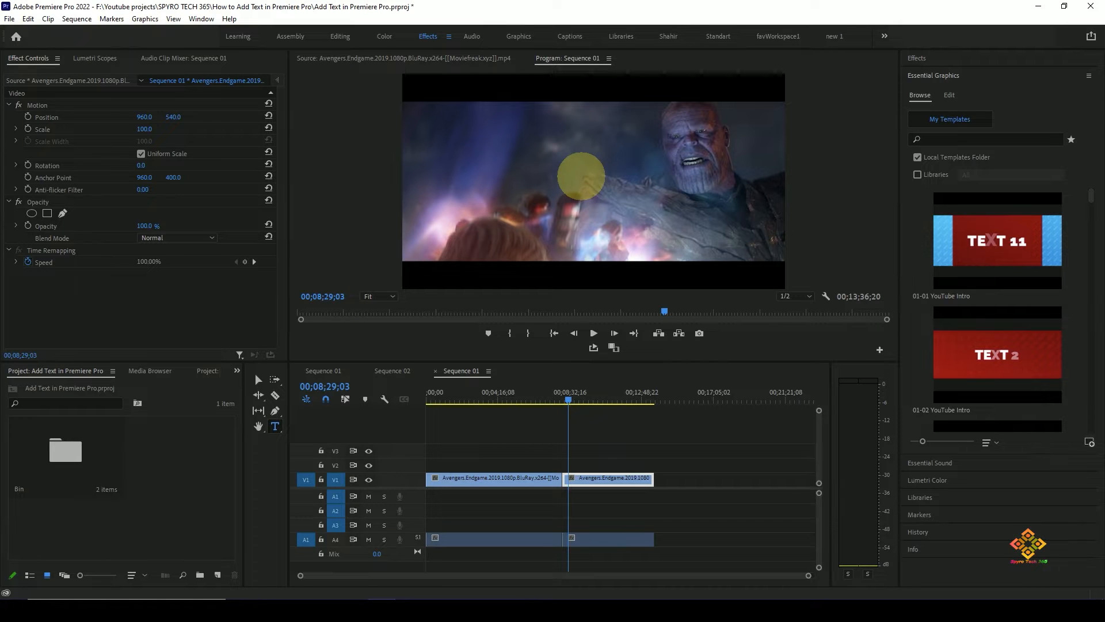
pyautogui.click(527, 134)
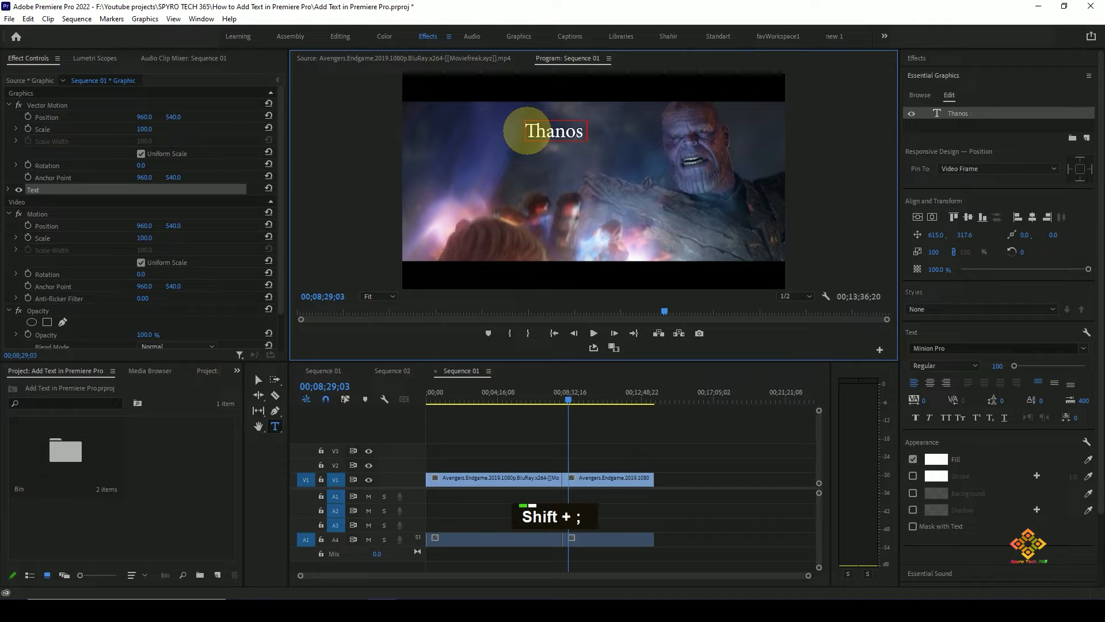
pyautogui.hotkey('ctrl', 'v')
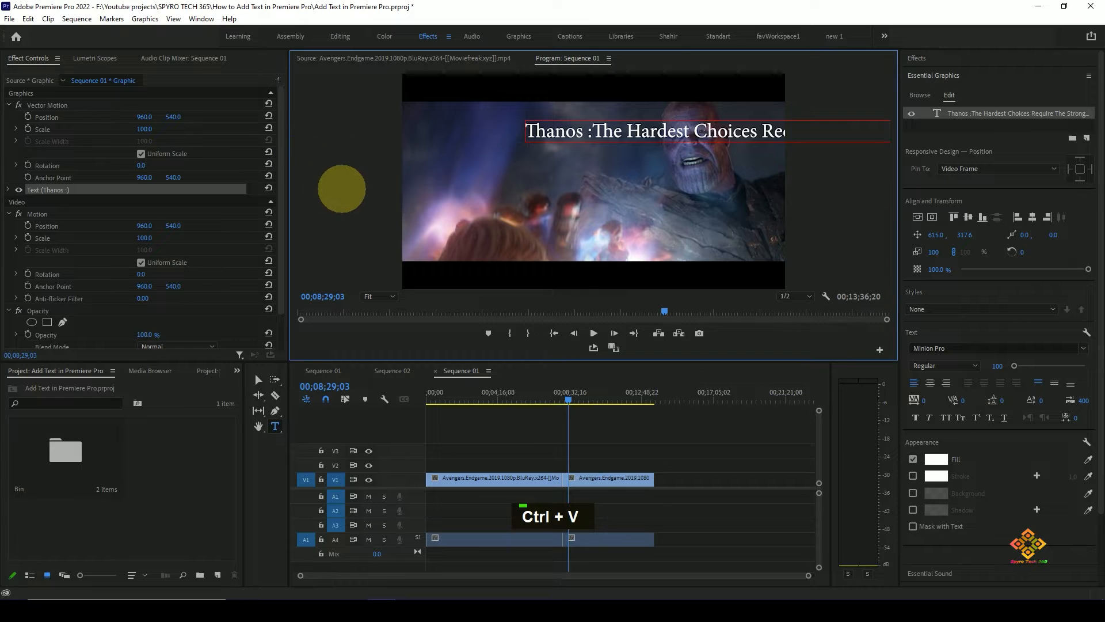
pyautogui.click(344, 184)
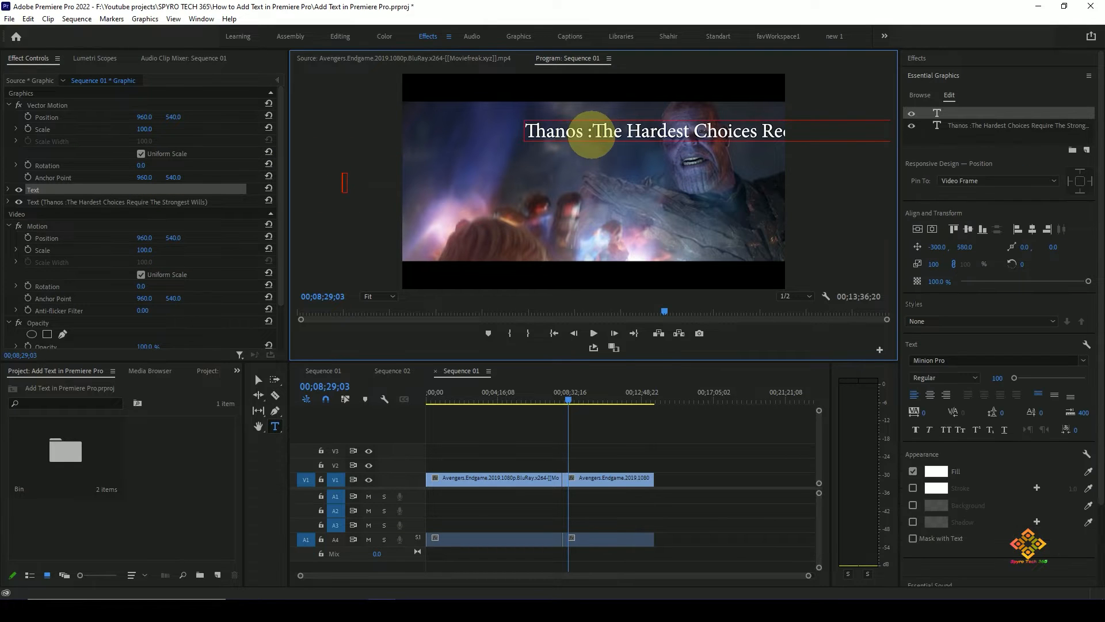
pyautogui.hotkey('ctrl', 'z')
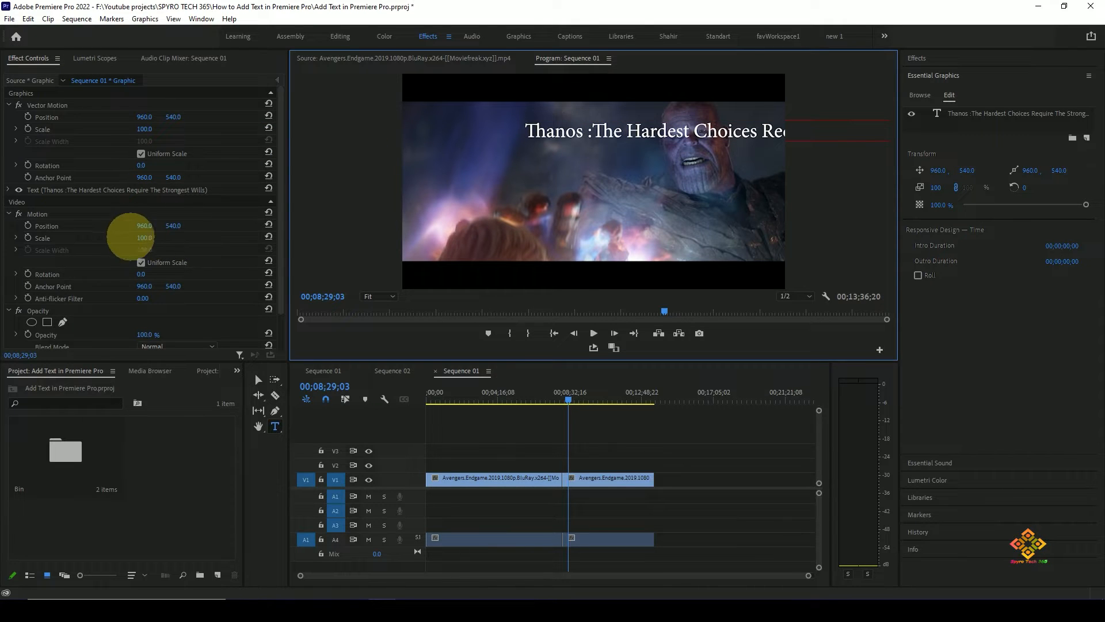
# - Set the graphic's Motion Position X to 488 and expand the text layer's properties
pyautogui.moveTo(146, 226)
pyautogui.mouseDown()
pyautogui.moveTo(79, 224)
pyautogui.moveTo(148, 223)
pyautogui.mouseUp()
pyautogui.click(670, 130)
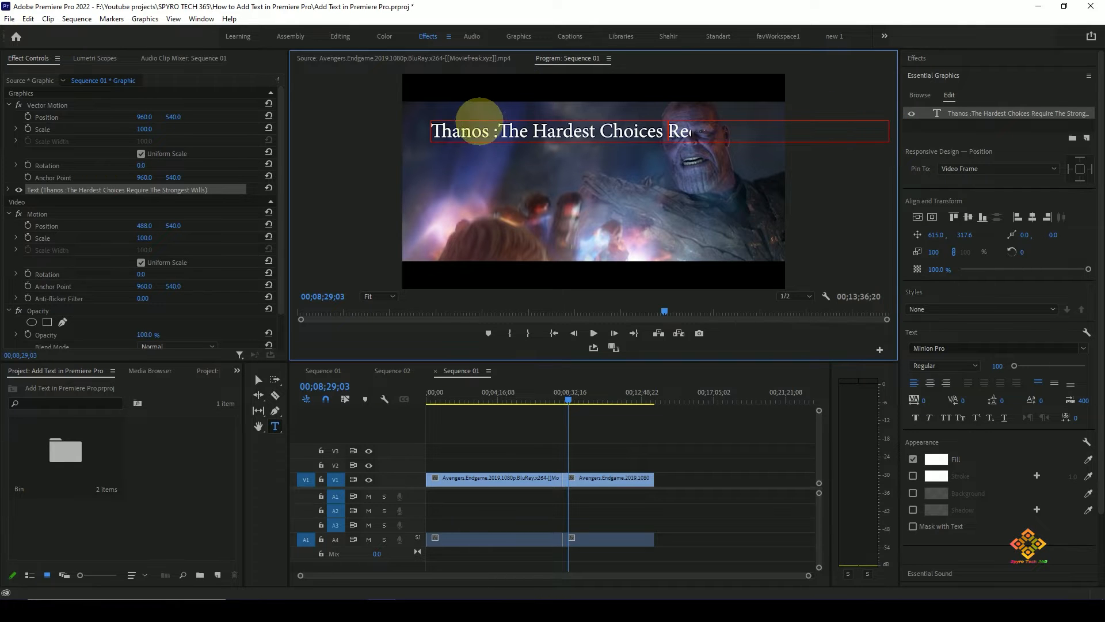
pyautogui.scroll(-2, 143, 268)
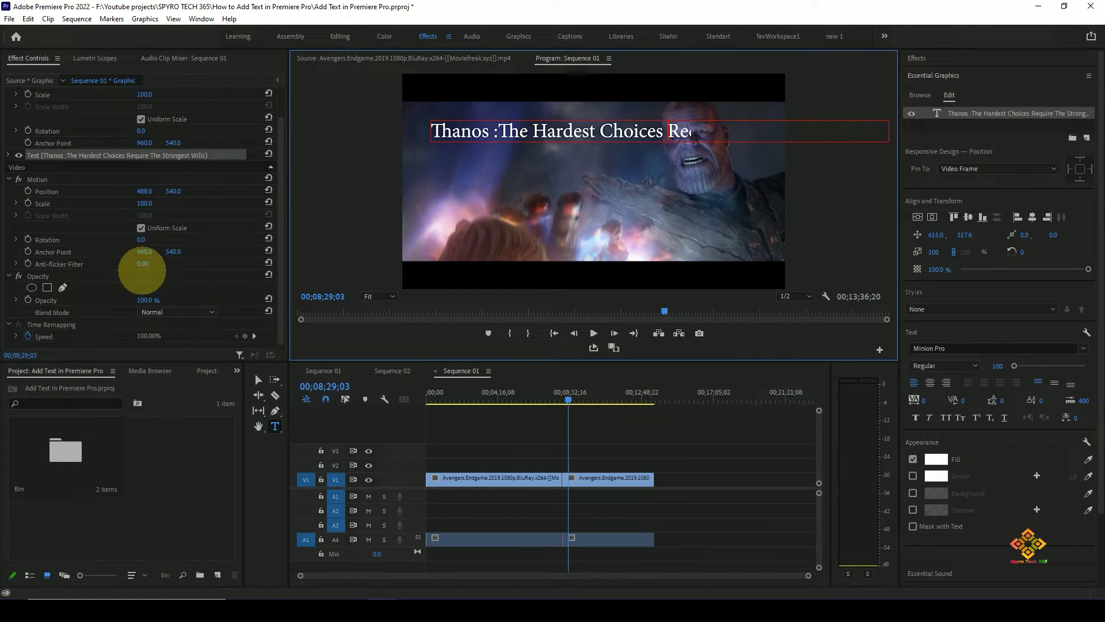
pyautogui.scroll(2, 123, 229)
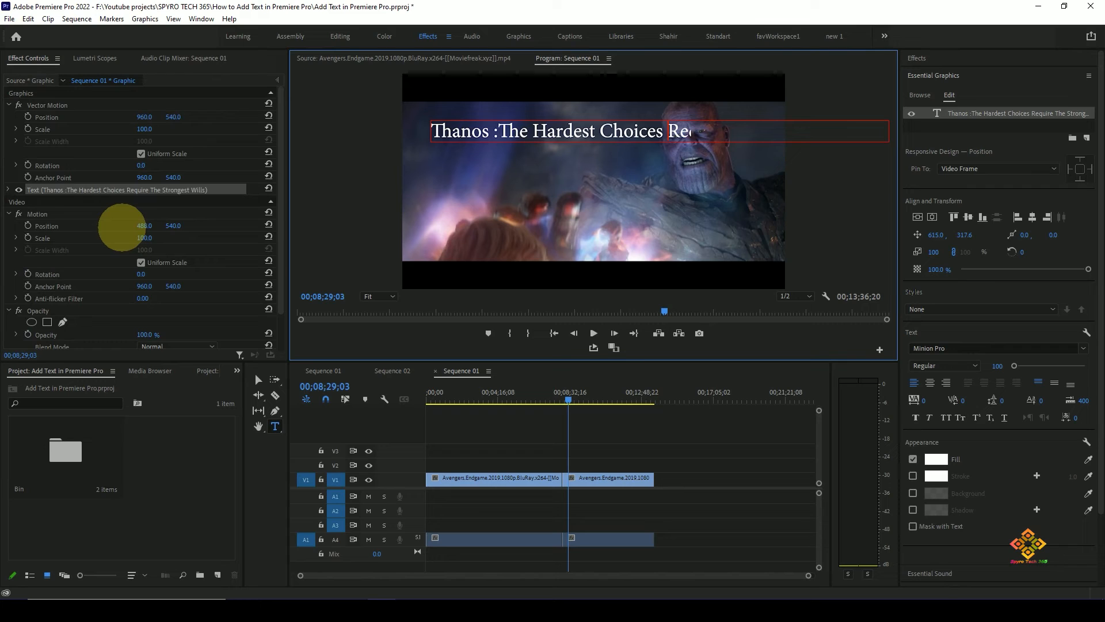
pyautogui.click(10, 190)
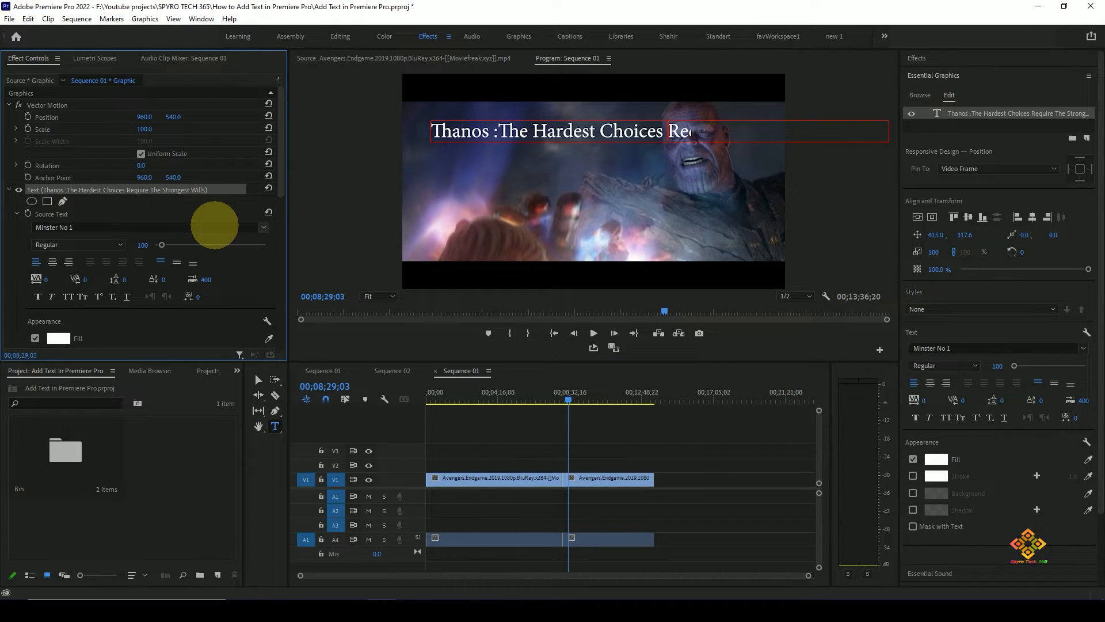
pyautogui.scroll(-2, 214, 224)
# - Try to break the quote into three lines, after "Hardest" and after "Require"
pyautogui.click(599, 131)
pyautogui.press('Return')
pyautogui.click(564, 156)
pyautogui.press('Return')
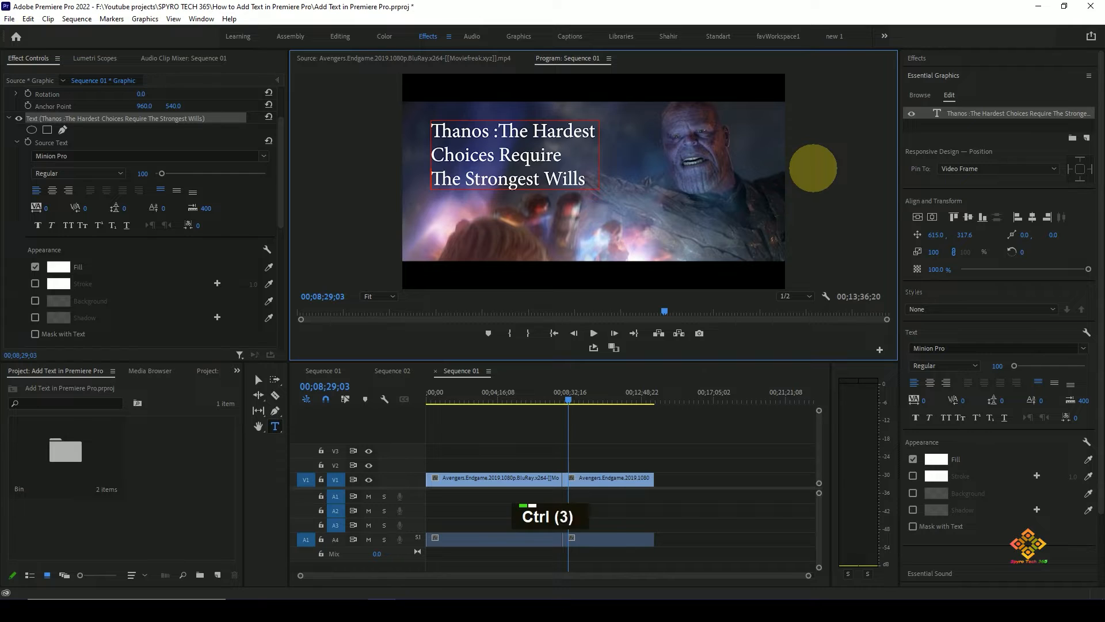
pyautogui.hotkey('ctrl', 'z')
pyautogui.hotkey('ctrl', 'z')
# - Scale the text layer to 75 and break the quote into two lines after "Choices"
pyautogui.scroll(-3, 270, 224)
pyautogui.moveTo(149, 245)
pyautogui.mouseDown()
pyautogui.moveTo(114, 240)
pyautogui.moveTo(129, 239)
pyautogui.mouseUp()
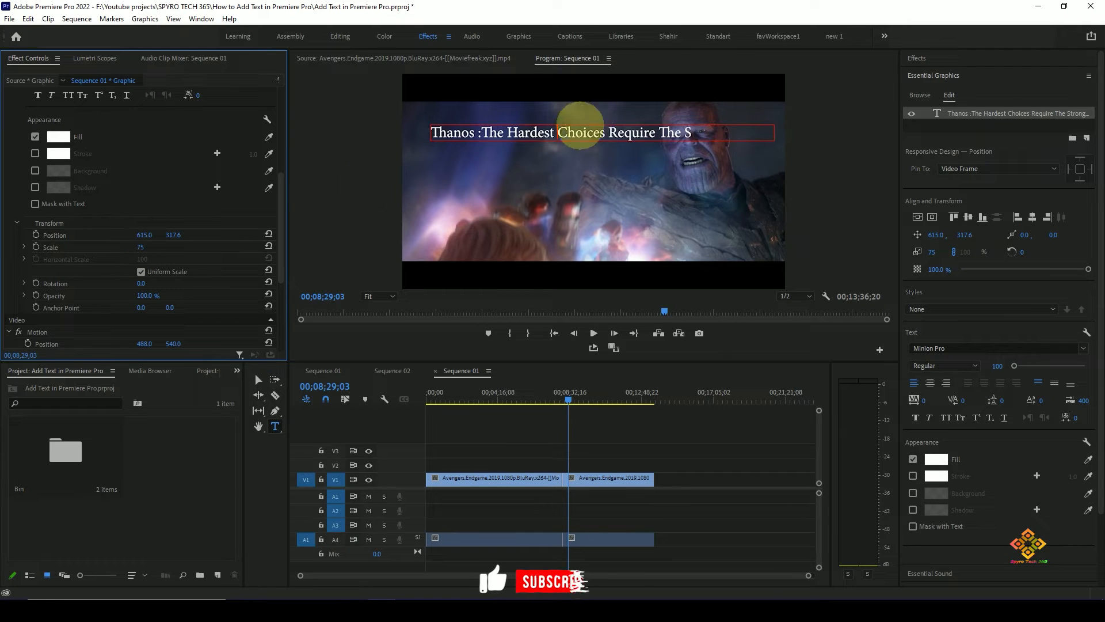
pyautogui.click(650, 145)
pyautogui.press('Return')
pyautogui.click(815, 144)
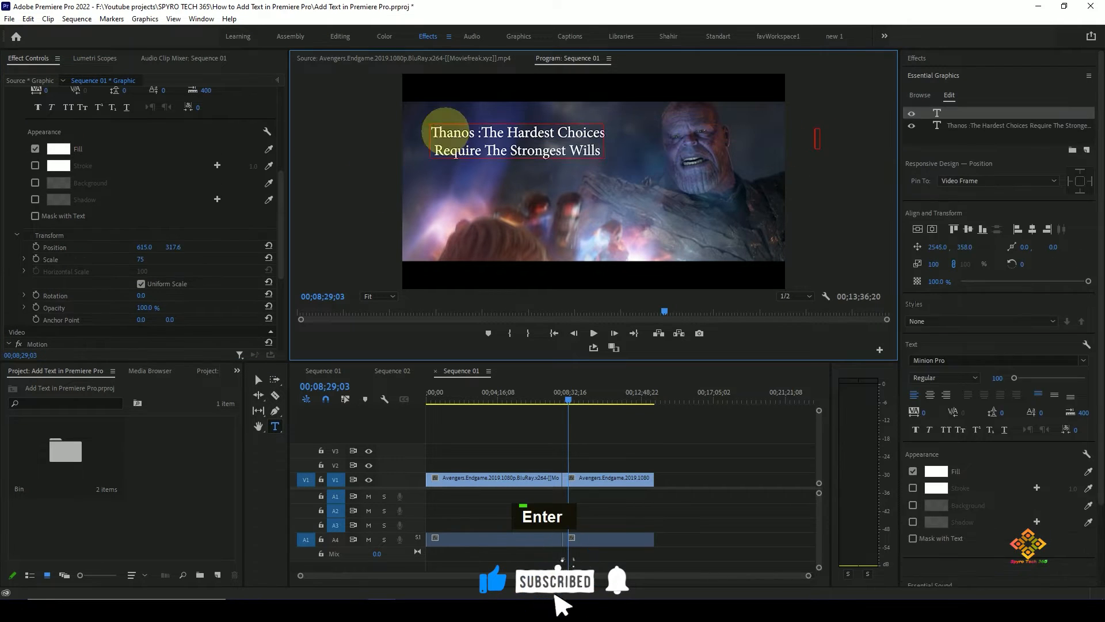
# - Try to recolour the fill of the quote's second line to dark red A81414
pyautogui.click(475, 147)
pyautogui.tripleClick(471, 138)
pyautogui.click(163, 173)
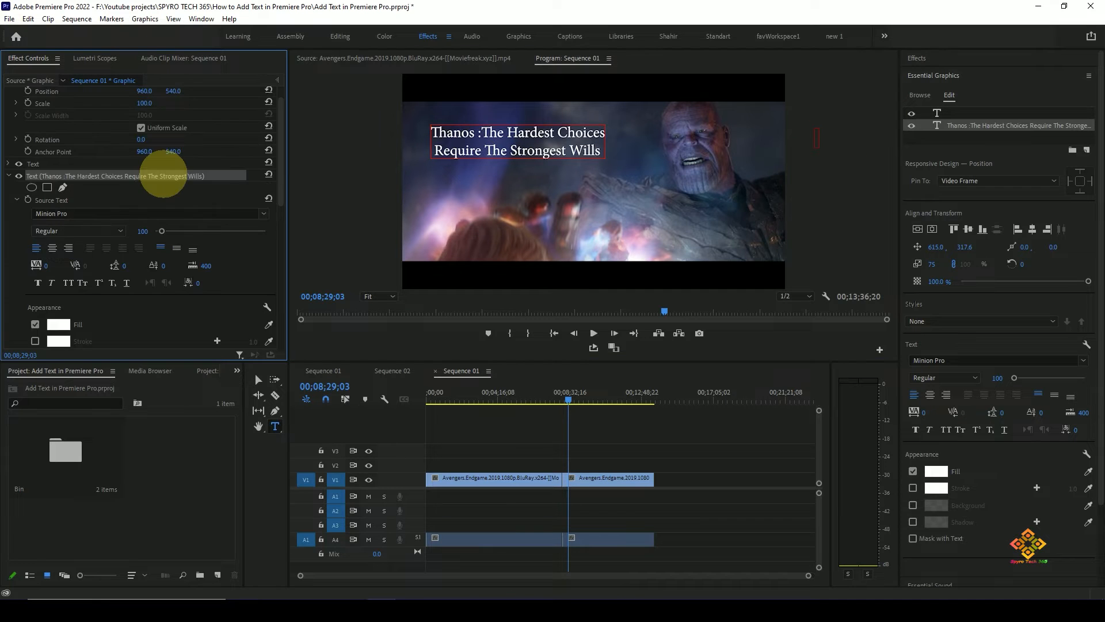
pyautogui.moveTo(280, 161); pyautogui.dragTo(282, 202)
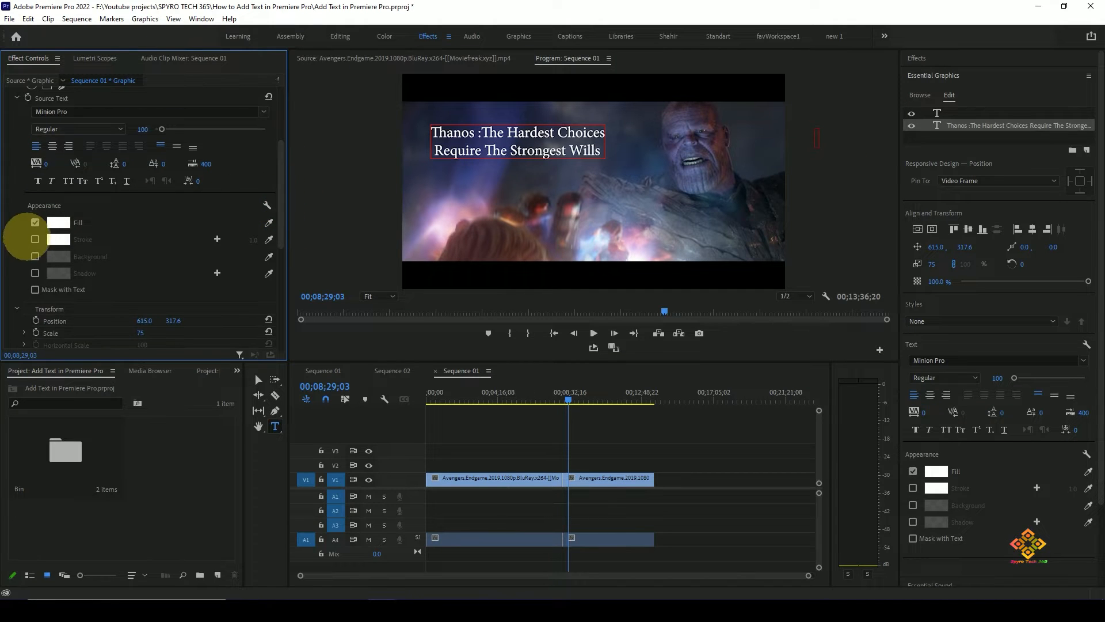
pyautogui.click(56, 222)
pyautogui.click(542, 332)
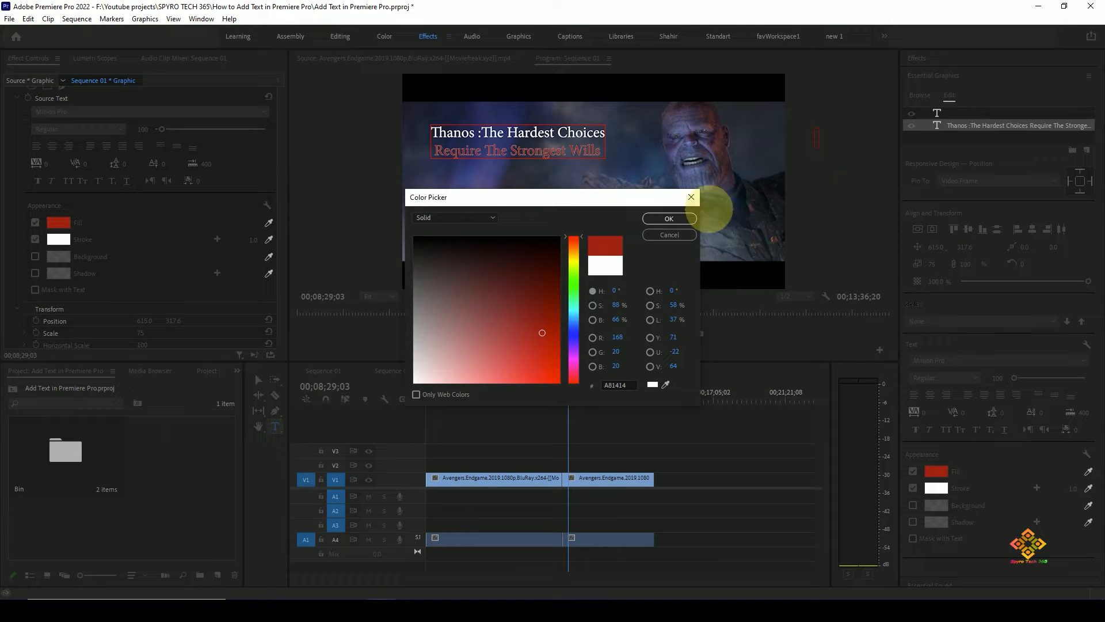
pyautogui.click(685, 219)
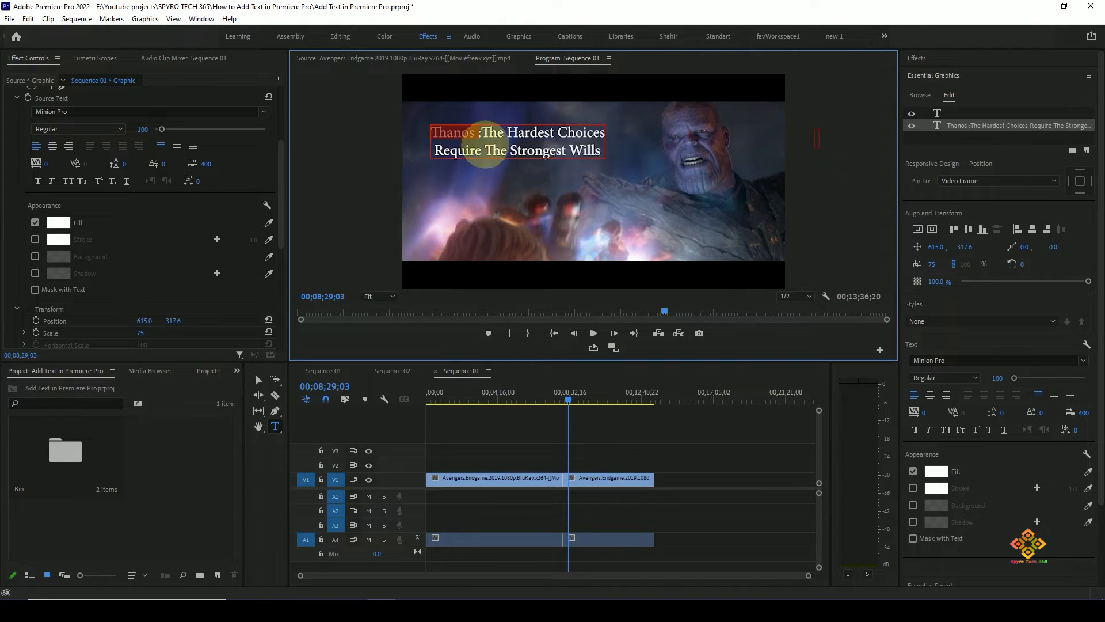
# - Set the fill colour of the whole quote to red CC1313
pyautogui.hotkey('ctrl', 'a')
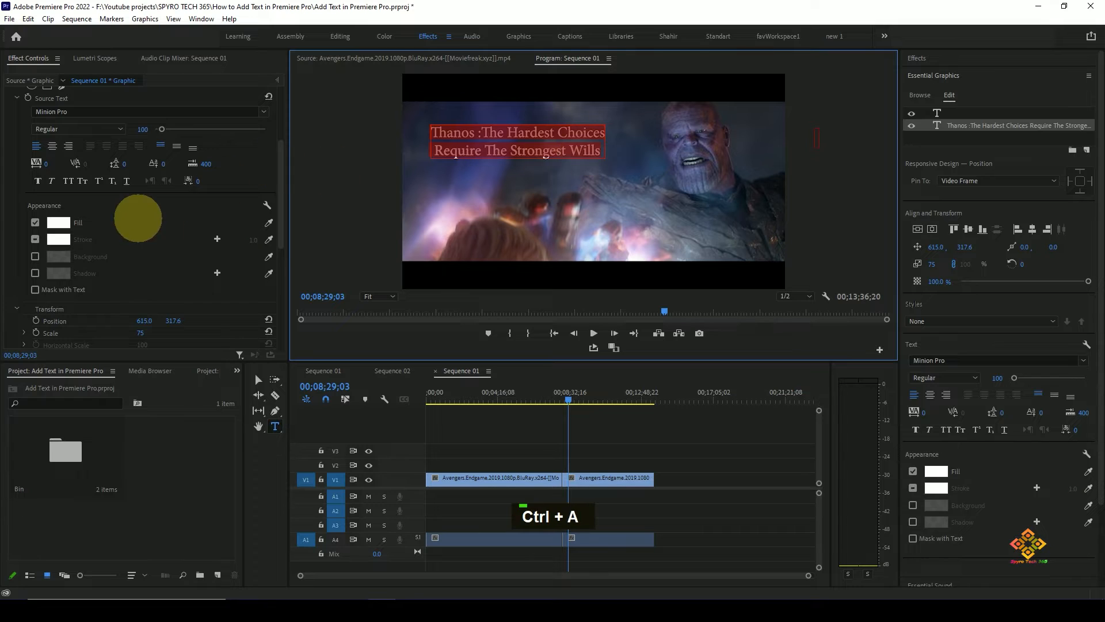
pyautogui.click(57, 223)
pyautogui.click(546, 350)
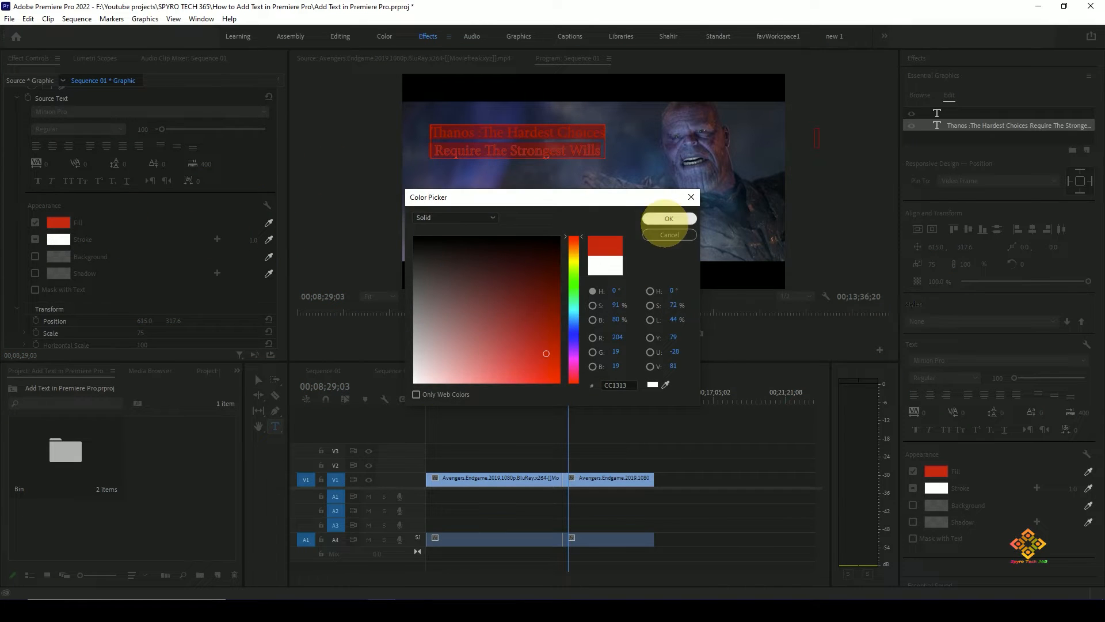
pyautogui.click(669, 218)
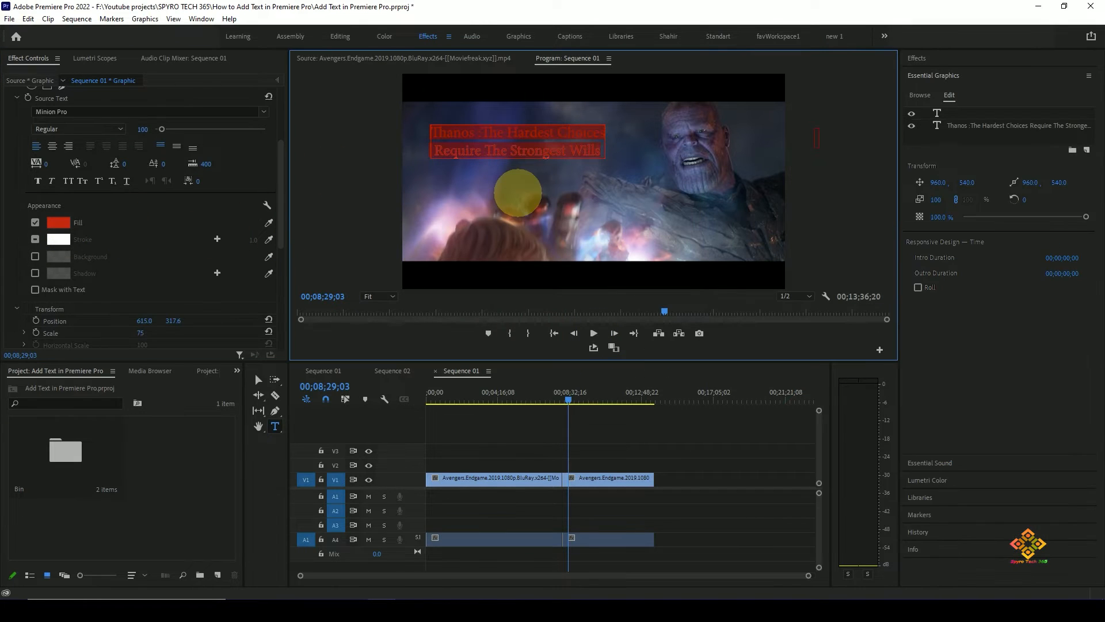
# - Turn on a white stroke for the whole quote
pyautogui.click(515, 136)
pyautogui.hotkey('ctrl', 'a')
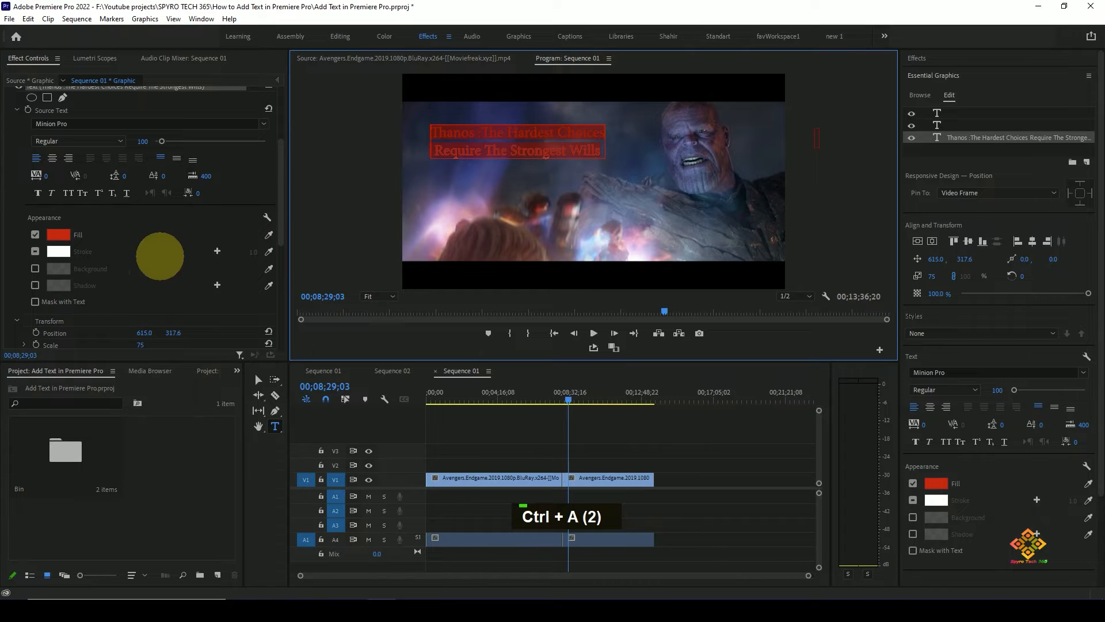
pyautogui.click(54, 249)
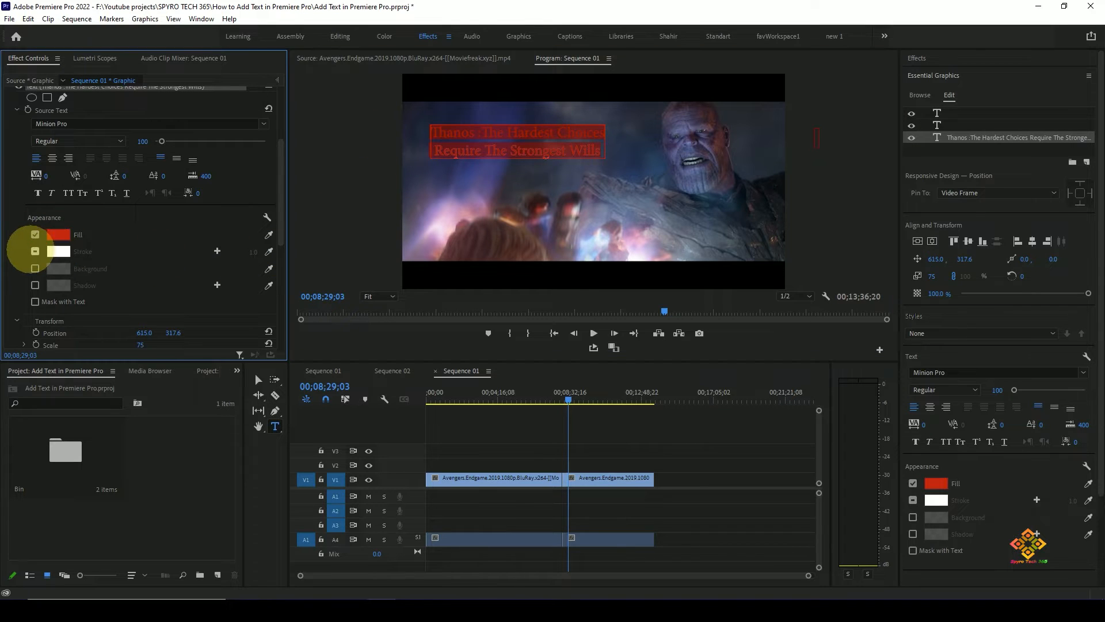
pyautogui.click(34, 250)
pyautogui.click(667, 208)
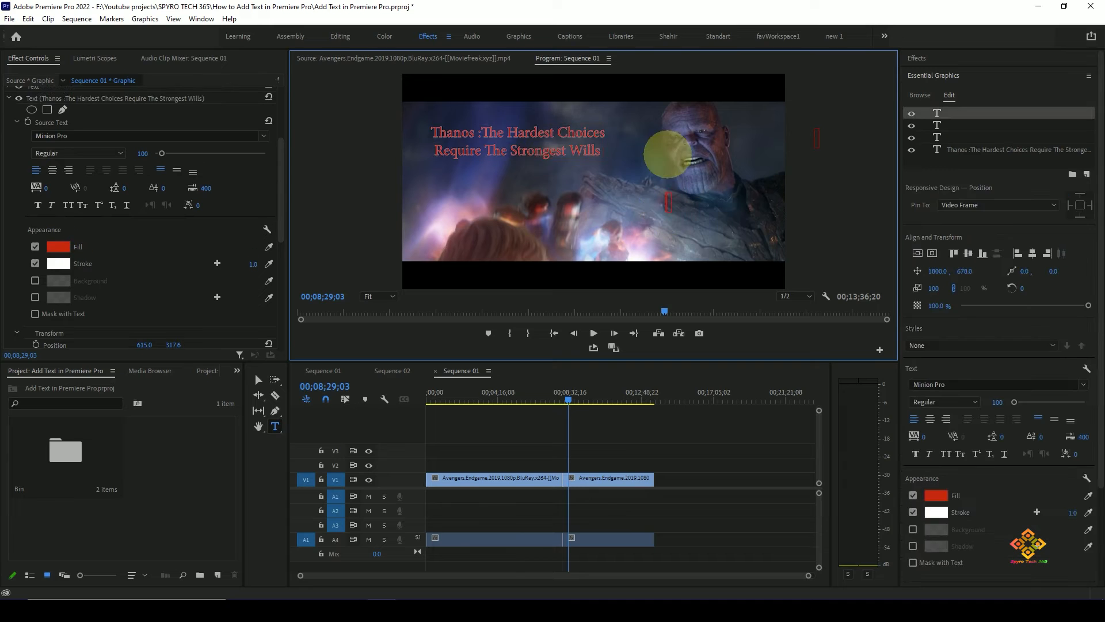
pyautogui.click(838, 197)
# - Delete the extra empty text layers, keeping only the quote in the graphic
pyautogui.scroll(2, 249, 170)
pyautogui.click(62, 132)
pyautogui.rightClick(81, 120)
pyautogui.click(109, 212)
pyautogui.click(71, 121)
pyautogui.keyDown('shift'); pyautogui.click(64, 132); pyautogui.keyUp('shift')
pyautogui.rightClick(64, 132)
pyautogui.click(110, 222)
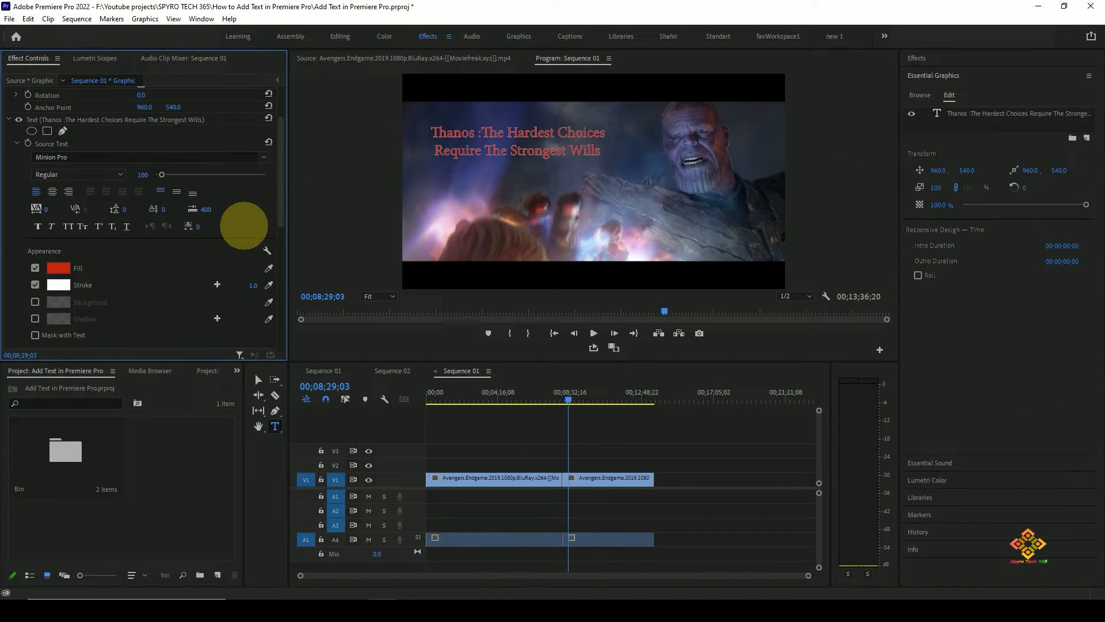
# - Rejoin the quote onto a single line and set the text layer's Position X to 518
pyautogui.click(518, 138)
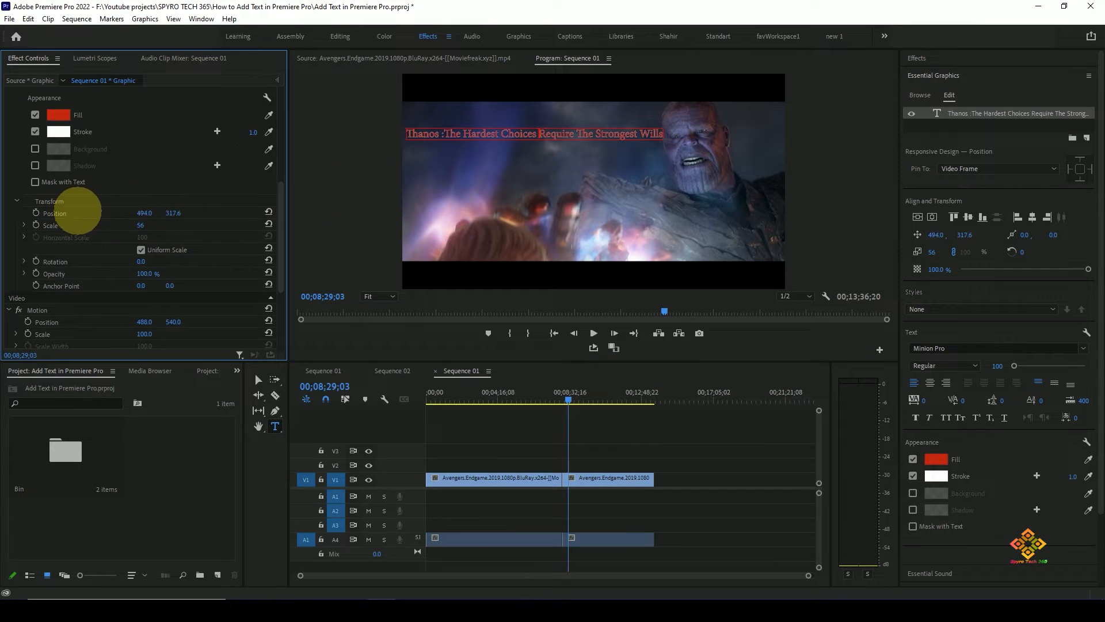
pyautogui.moveTo(78, 211); pyautogui.dragTo(91, 211)
# - Turn off uniform scaling for the text layer and set its vertical scale to 123 and horizontal scale to 61
pyautogui.click(25, 225)
pyautogui.click(142, 271)
pyautogui.moveTo(140, 224); pyautogui.dragTo(111, 219)
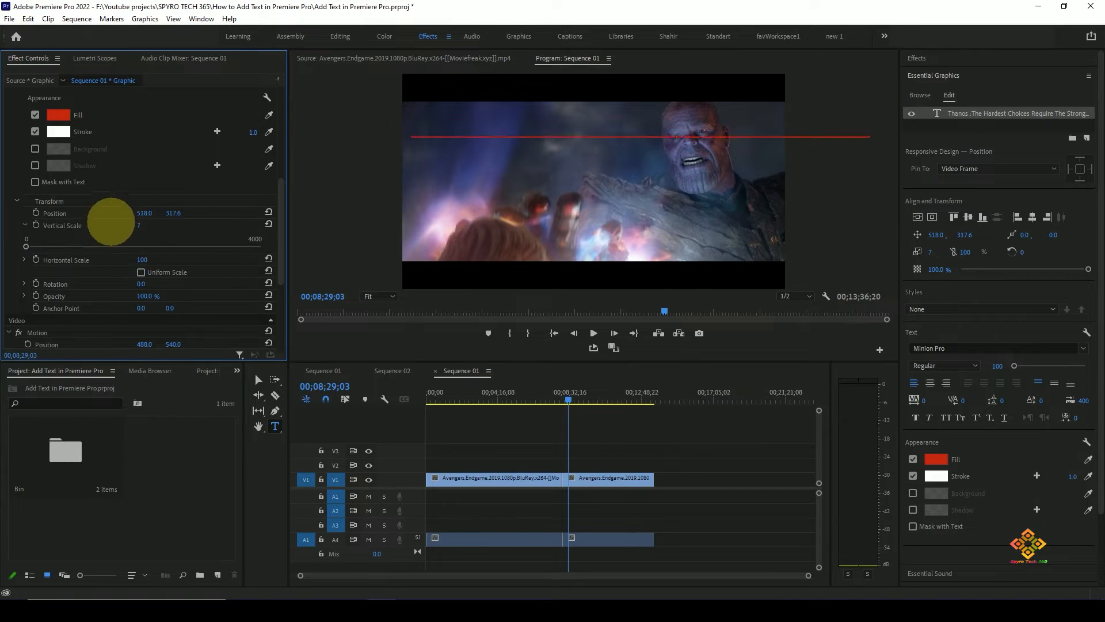
pyautogui.hotkey('ctrl', 'z')
pyautogui.moveTo(141, 259); pyautogui.dragTo(179, 212)
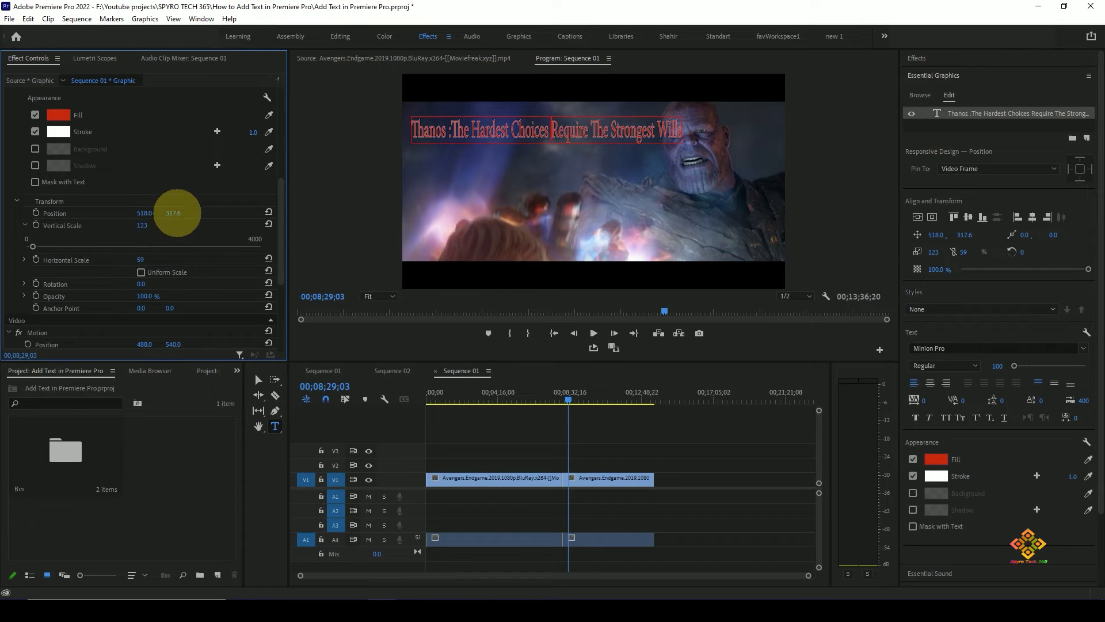
pyautogui.click(611, 131)
pyautogui.moveTo(143, 259); pyautogui.dragTo(147, 258)
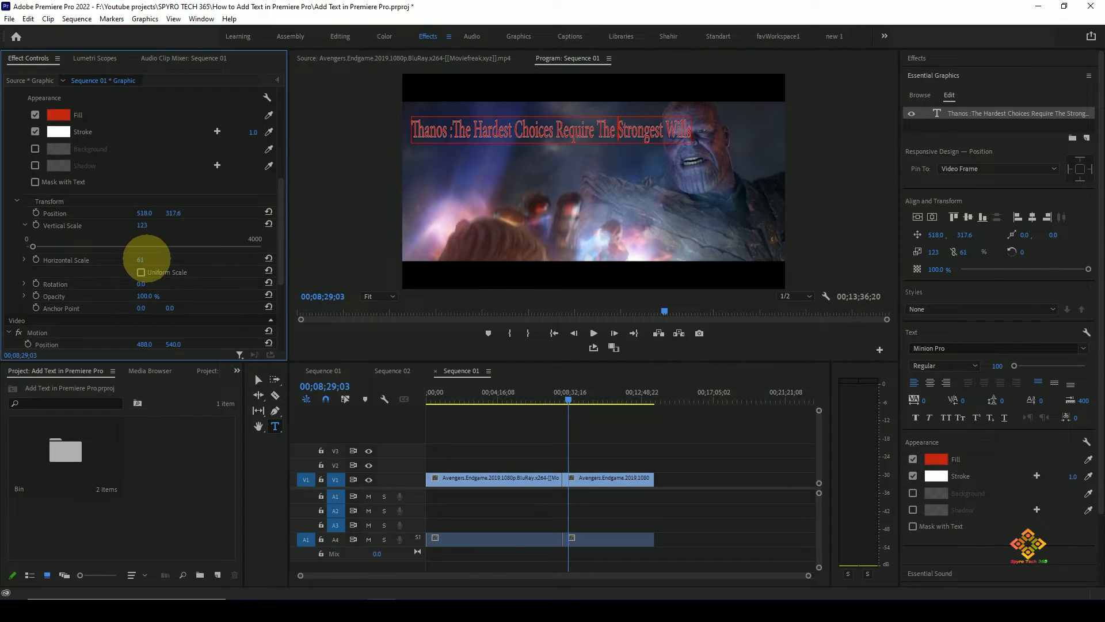
# - Try yellow 9B8B08 and dark purple backgrounds behind the quote and turn the background off
pyautogui.moveTo(279, 203); pyautogui.dragTo(276, 227)
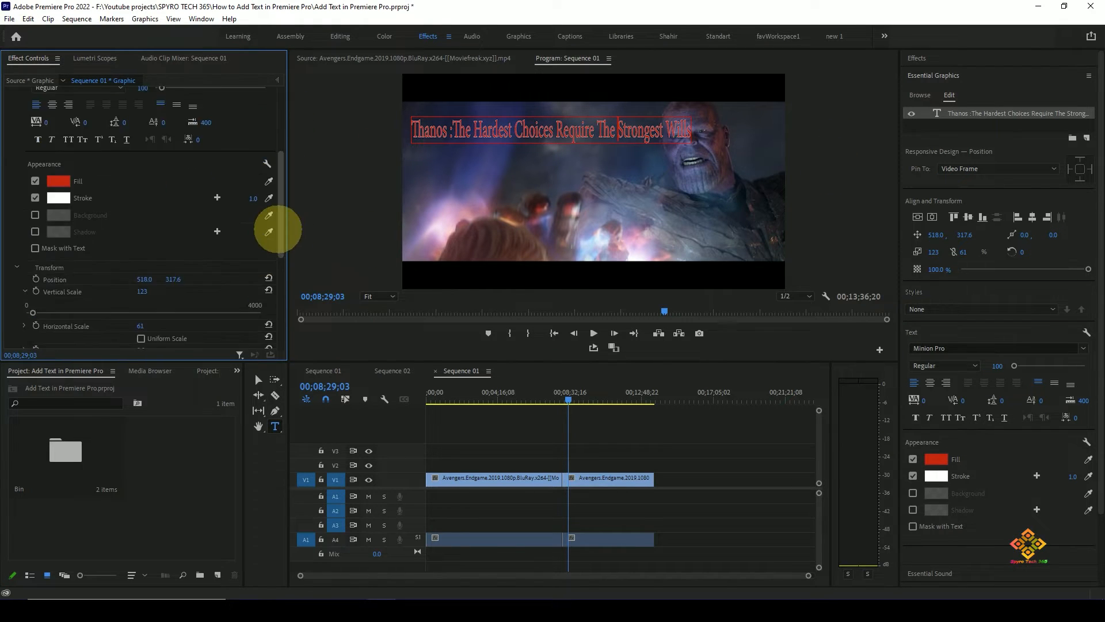
pyautogui.click(35, 214)
pyautogui.click(58, 215)
pyautogui.click(574, 252)
pyautogui.click(540, 297)
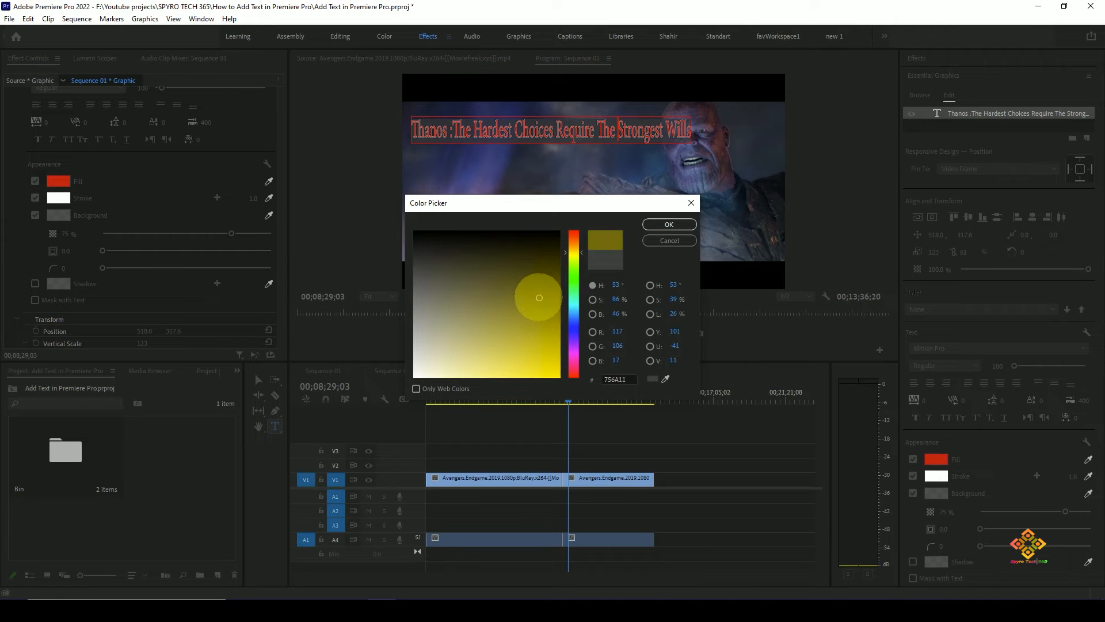
pyautogui.click(552, 318)
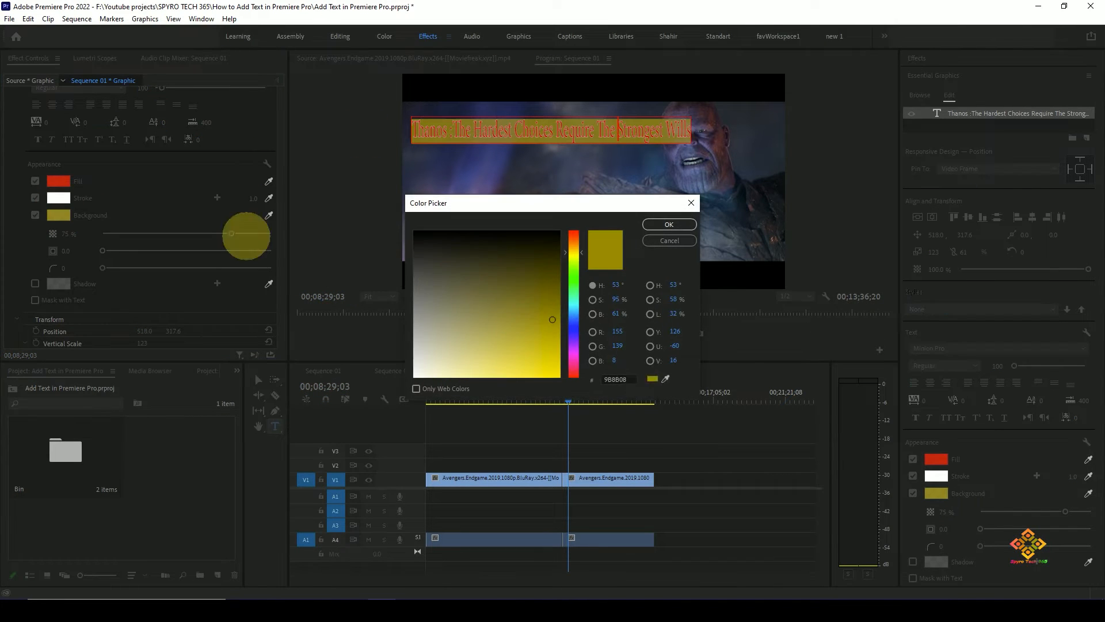
pyautogui.click(574, 347)
pyautogui.click(669, 224)
pyautogui.click(59, 214)
pyautogui.click(543, 242)
pyautogui.click(669, 224)
pyautogui.click(35, 215)
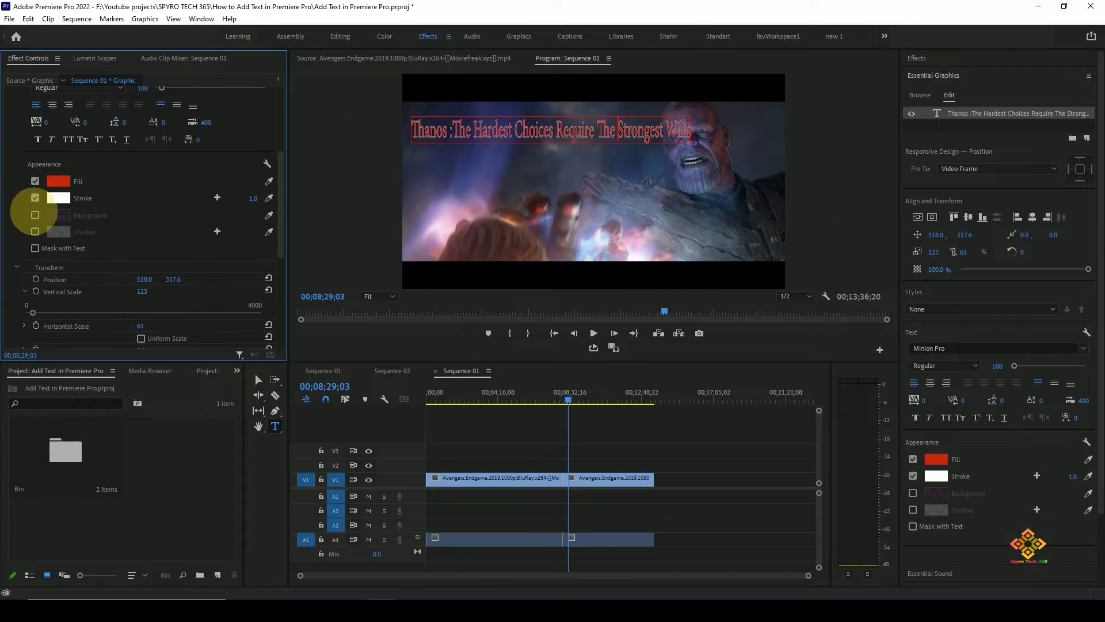
# - Turn off the stroke for the whole quote and select all of its text
pyautogui.click(35, 197)
pyautogui.click(35, 198)
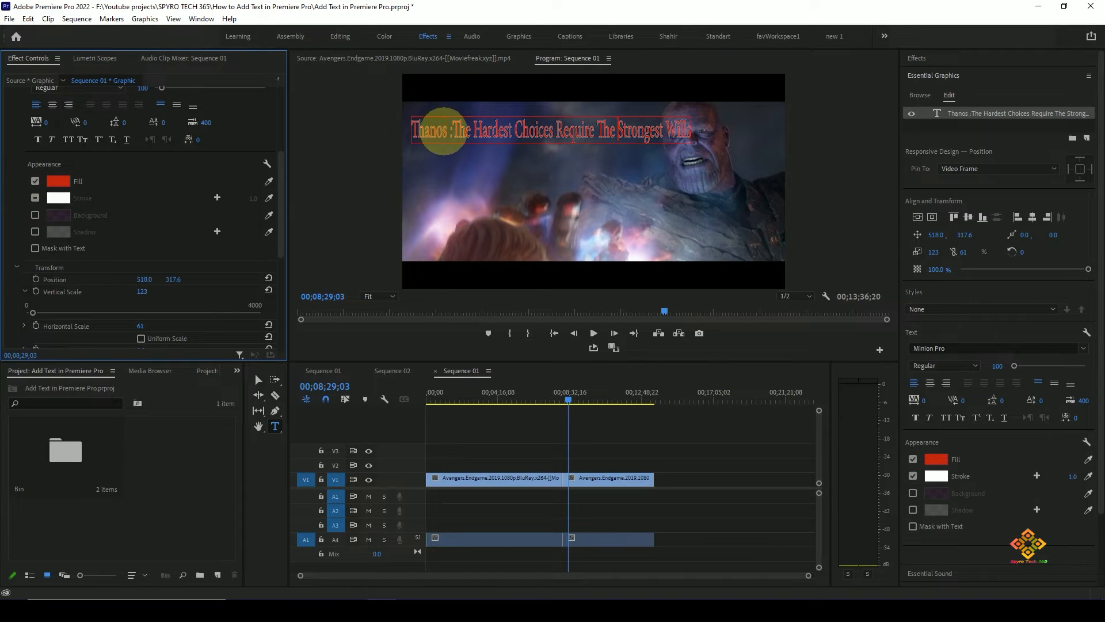
pyautogui.tripleClick(444, 131)
pyautogui.click(36, 198)
pyautogui.click(863, 200)
pyautogui.tripleClick(448, 129)
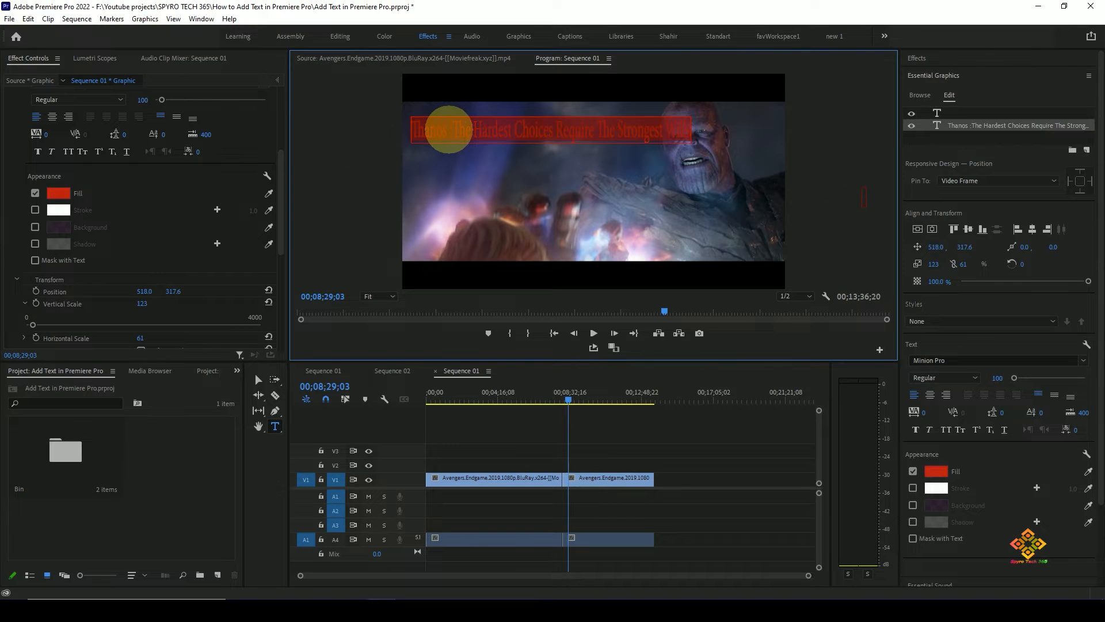
# - Set the whole quote's fill colour to pale pink and preview the frame full screen
pyautogui.scroll(-5, 159, 233)
pyautogui.scroll(5, 158, 264)
pyautogui.click(59, 219)
pyautogui.click(444, 334)
pyautogui.click(430, 343)
pyautogui.click(670, 219)
pyautogui.click(865, 196)
pyautogui.hotkey('ctrl', '`')
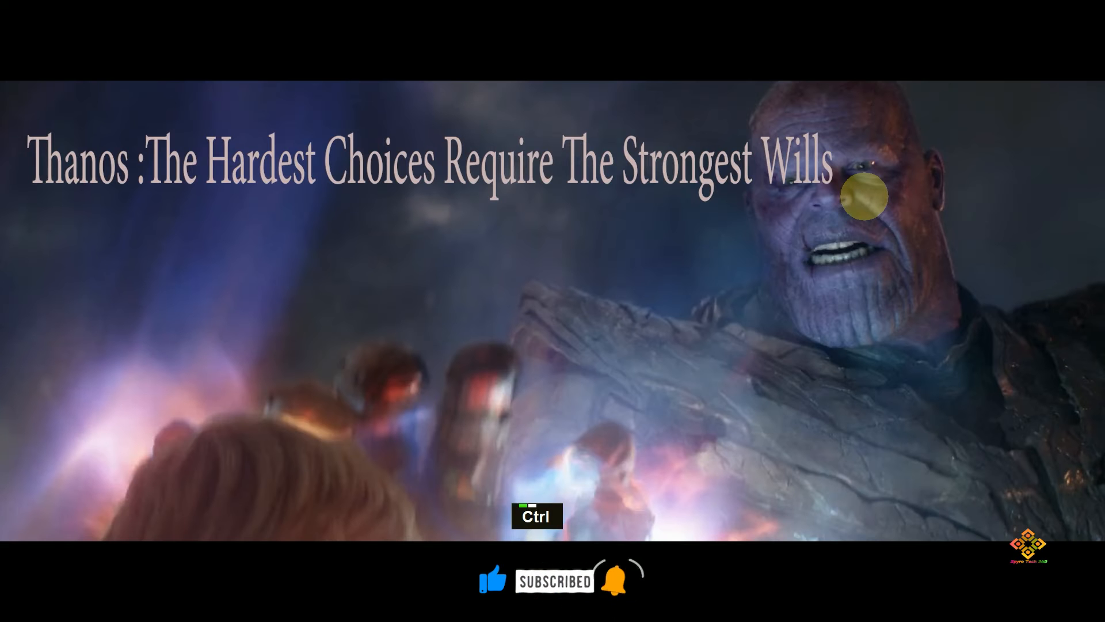
pyautogui.hotkey('ctrl', '`')
pyautogui.scroll(5, 173, 231)
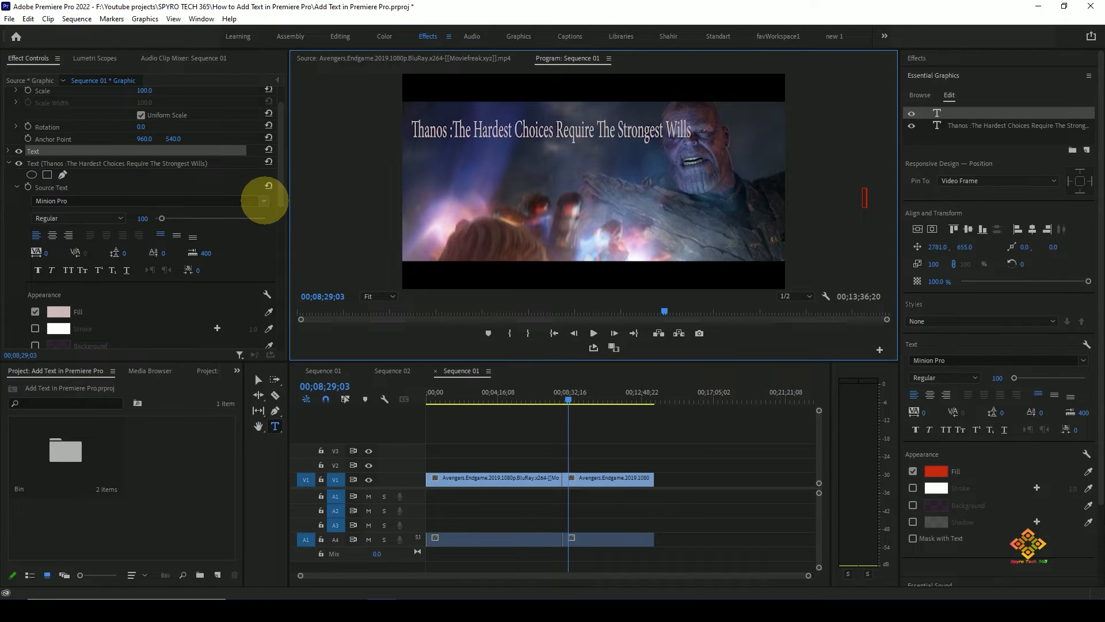
# - Try the Mosaic_Solid and NewStyleLight fonts for the quote, undoing the scale change made in between
pyautogui.click(264, 201)
pyautogui.scroll(-2, 217, 209)
pyautogui.click(136, 358)
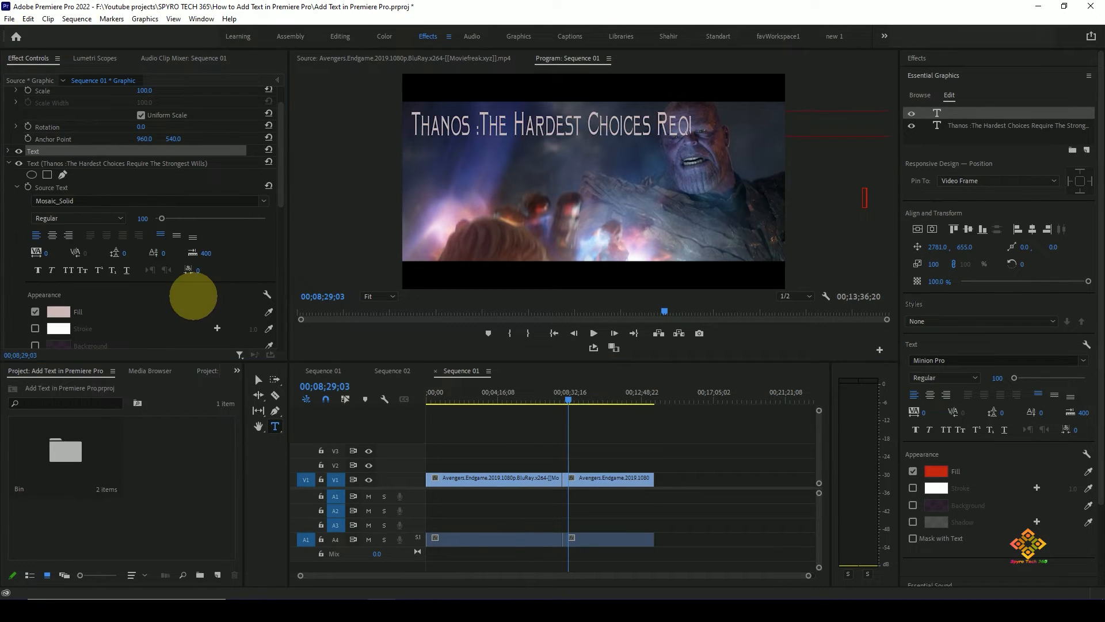
pyautogui.scroll(-3, 229, 257)
pyautogui.scroll(-5, 210, 195)
pyautogui.moveTo(139, 219); pyautogui.dragTo(116, 217)
pyautogui.hotkey('ctrl', 'z')
pyautogui.scroll(7, 222, 173)
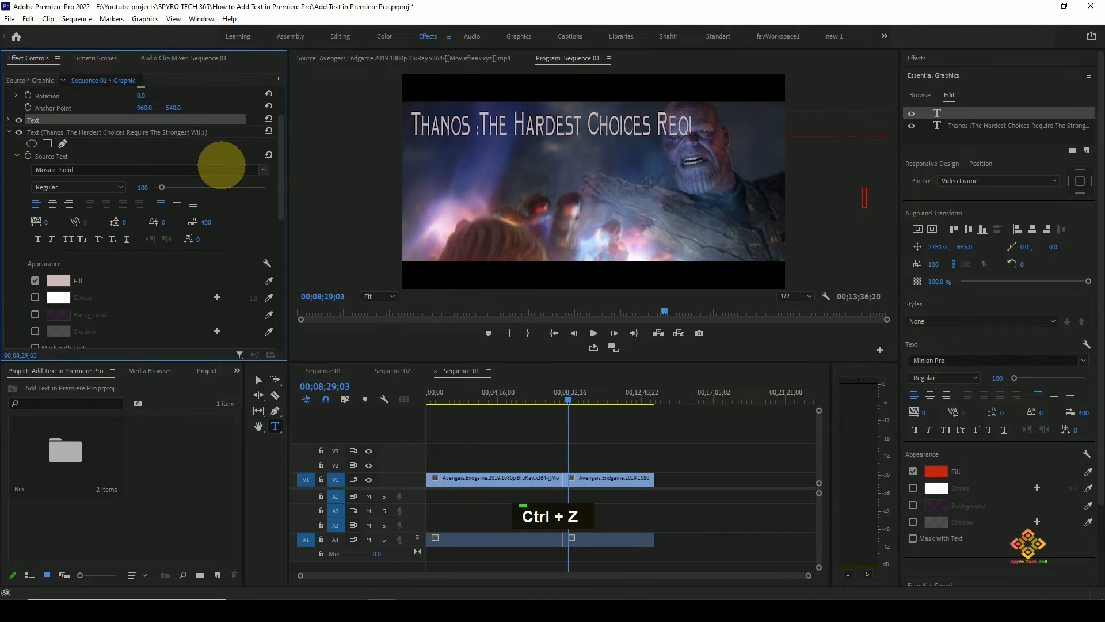
pyautogui.click(222, 169)
pyautogui.scroll(-1, 178, 282)
pyautogui.click(199, 256)
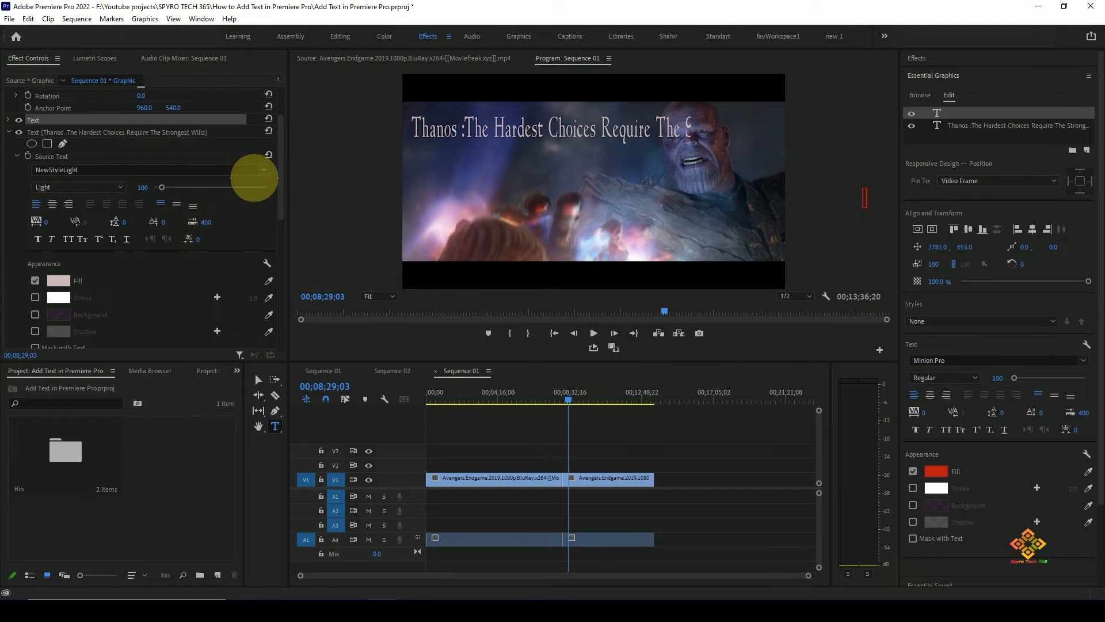
# - Try the Oliver's Barney font for the quote and reduce its horizontal scale to fit the frame
pyautogui.click(255, 171)
pyautogui.scroll(-3, 195, 369)
pyautogui.click(196, 358)
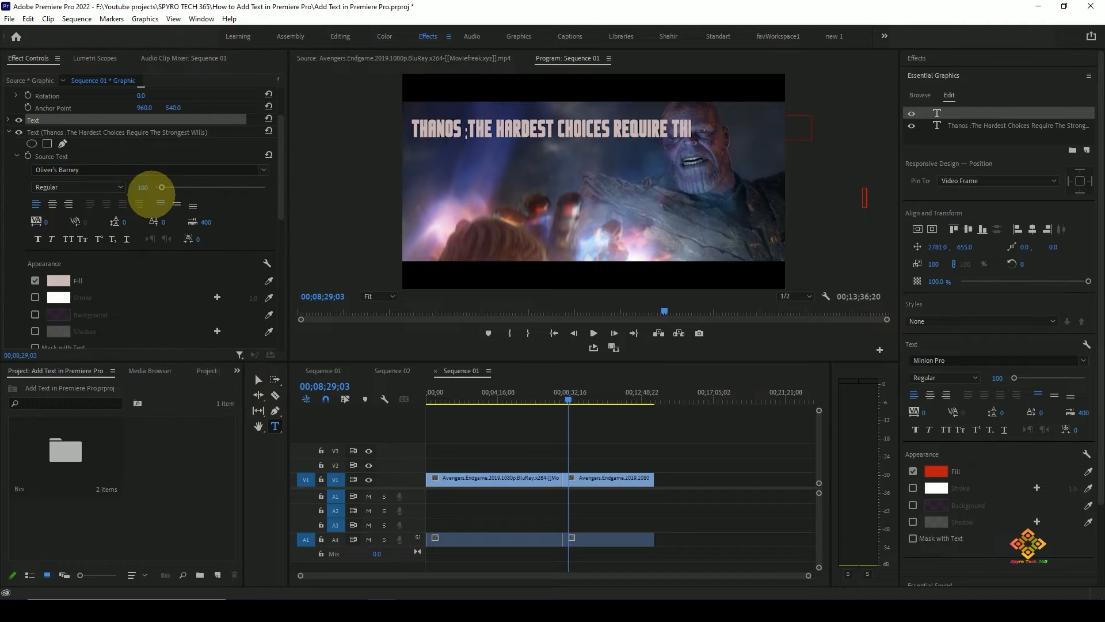
pyautogui.click(612, 128)
pyautogui.moveTo(271, 227); pyautogui.dragTo(284, 292)
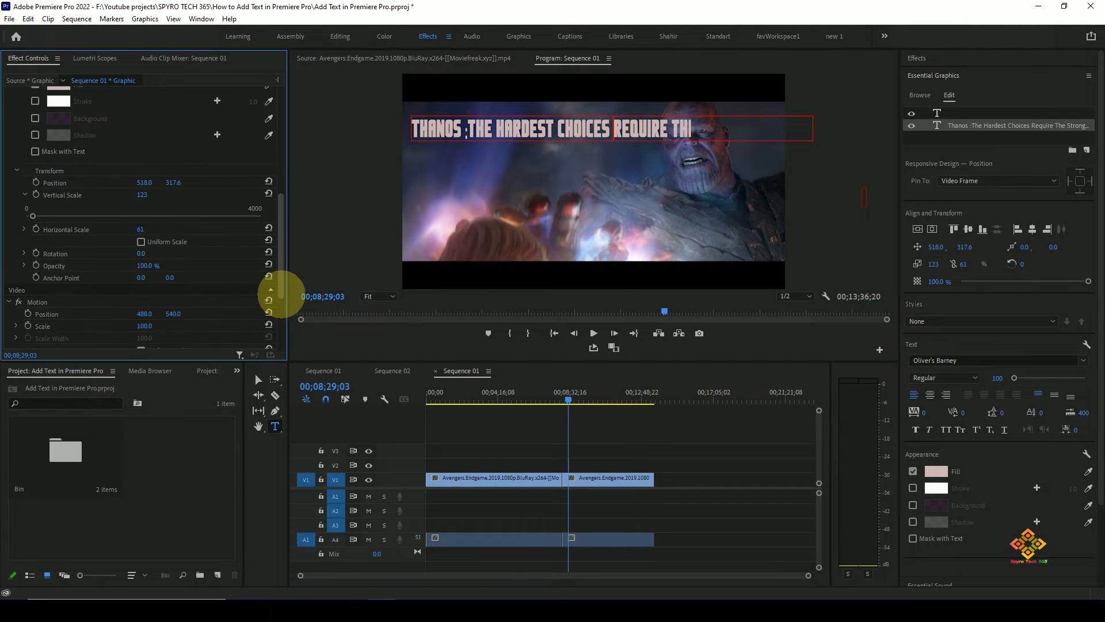
pyautogui.moveTo(150, 229); pyautogui.dragTo(122, 229)
# - Delete the stray empty text layer from the graphic and preview the quote full screen
pyautogui.moveTo(280, 209); pyautogui.dragTo(279, 115)
pyautogui.rightClick(70, 159)
pyautogui.click(114, 248)
pyautogui.hotkey('ctrl', '`')
pyautogui.hotkey('ctrl', '`')
pyautogui.click(453, 130)
pyautogui.click(264, 198)
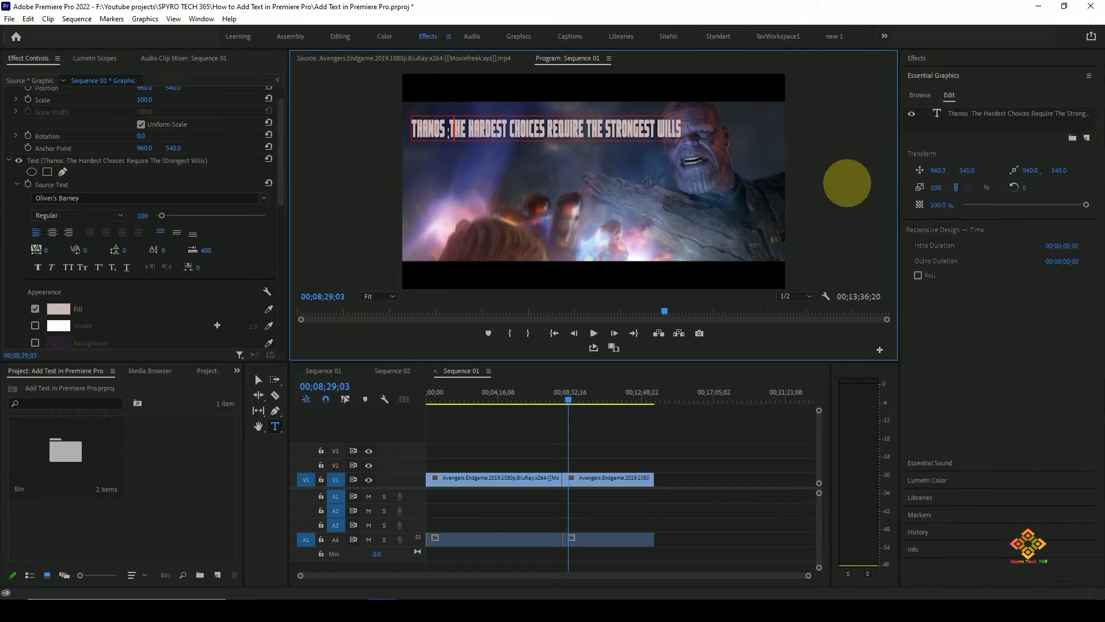
pyautogui.click(835, 189)
pyautogui.hotkey('ctrl', 'z')
pyautogui.click(438, 130)
# - Move the playhead to 00;08;30;04 over the text clip and set the quote's font to Pangram
pyautogui.scroll(5, 439, 130)
pyautogui.click(566, 398)
pyautogui.scroll(4, 551, 455)
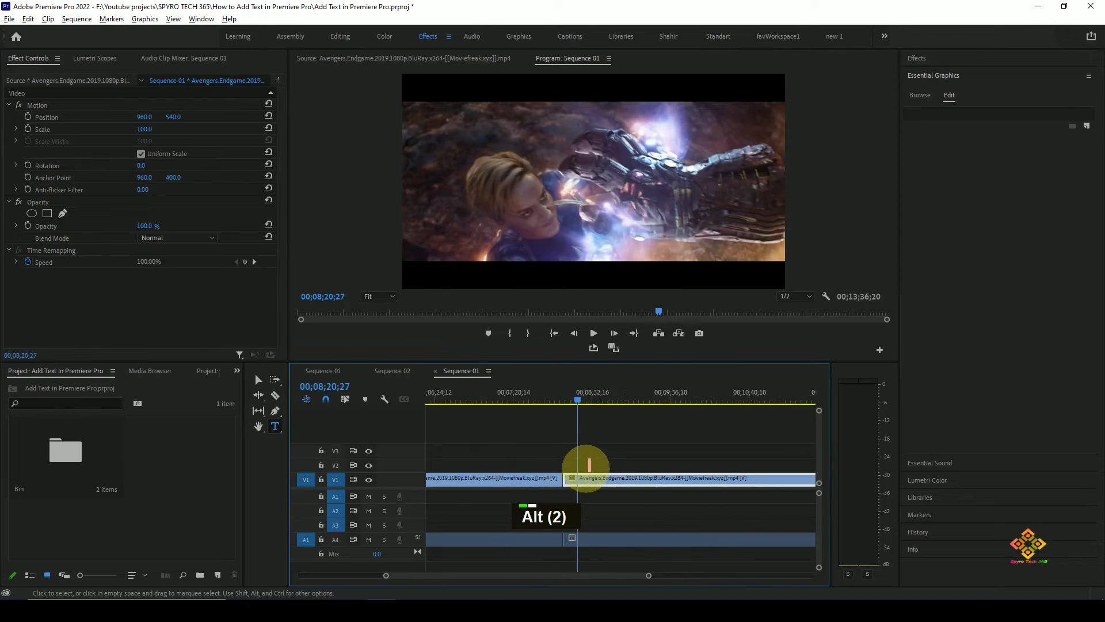
pyautogui.scroll(4, 548, 455)
pyautogui.click(524, 396)
pyautogui.click(524, 465)
pyautogui.doubleClick(472, 129)
pyautogui.click(263, 228)
pyautogui.scroll(-3, 208, 374)
pyautogui.click(208, 405)
# - Set the quote's horizontal scale to 51 and save the project
pyautogui.click(842, 171)
pyautogui.moveTo(281, 183); pyautogui.dragTo(283, 282)
pyautogui.moveTo(140, 248); pyautogui.dragTo(146, 249)
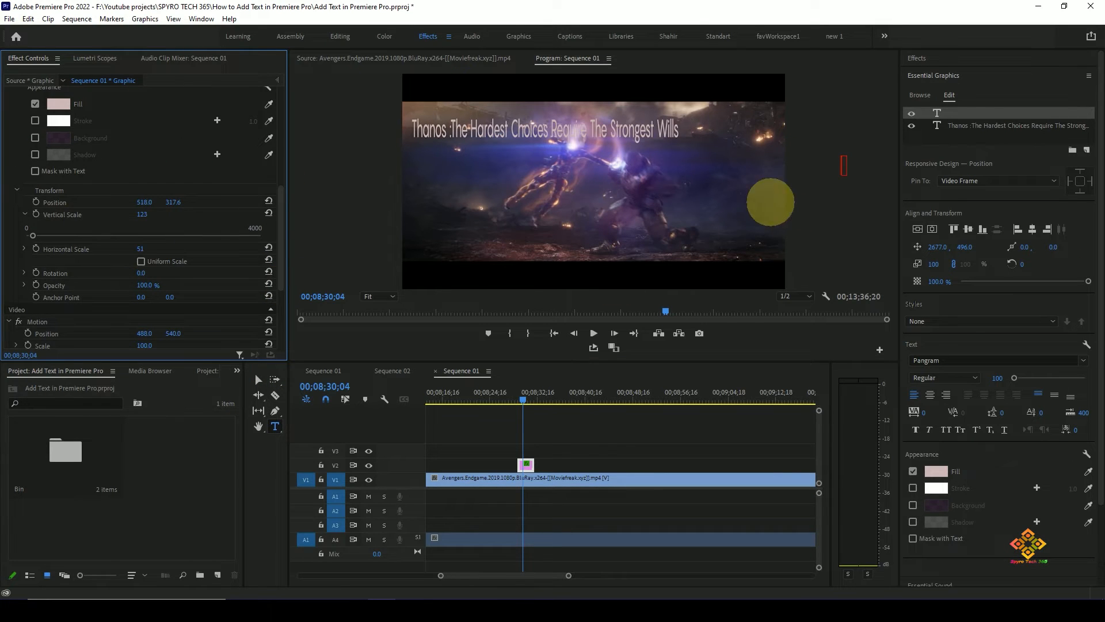
pyautogui.hotkey('ctrl', 's')
# - Clear the empty text layer, try a larger font size for the quote and undo these changes
pyautogui.moveTo(281, 239); pyautogui.dragTo(284, 141)
pyautogui.rightClick(92, 159)
pyautogui.click(115, 229)
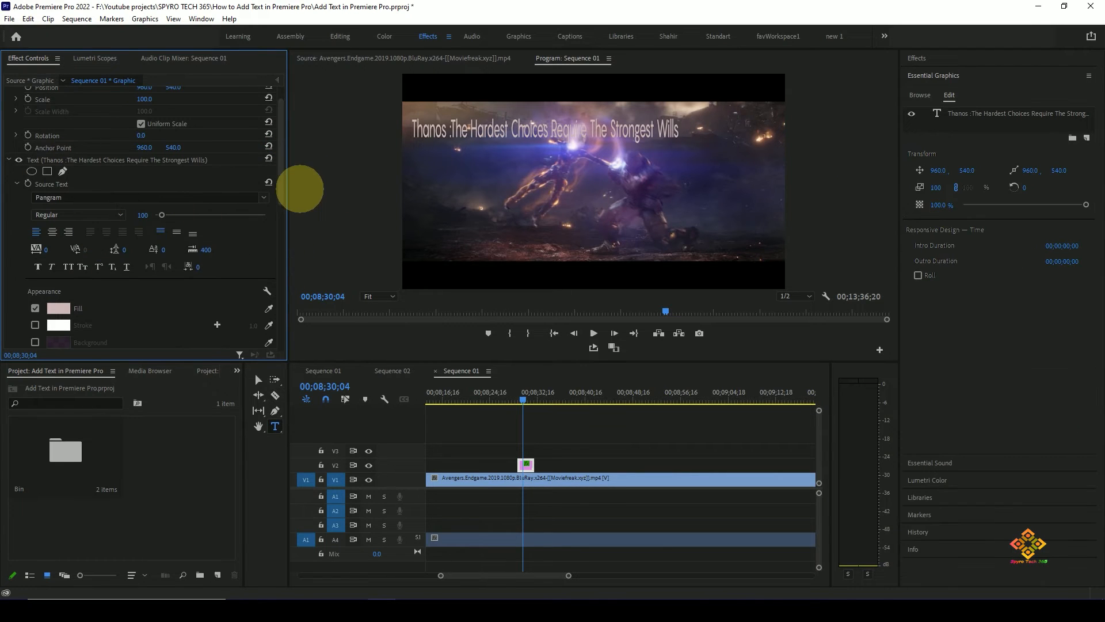
pyautogui.click(436, 131)
pyautogui.click(57, 161)
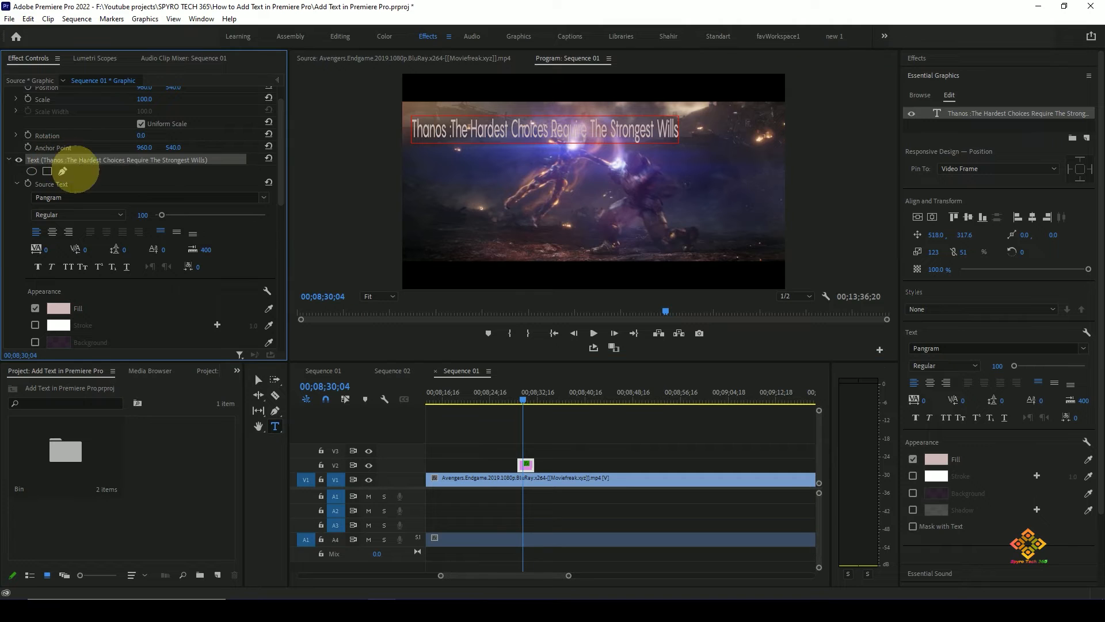
pyautogui.moveTo(161, 214); pyautogui.dragTo(196, 213)
pyautogui.hotkey('ctrl', 'z')
pyautogui.hotkey('ctrl', 'z')
pyautogui.hotkey('ctrl', 'z')
pyautogui.hotkey('ctrl', 'z')
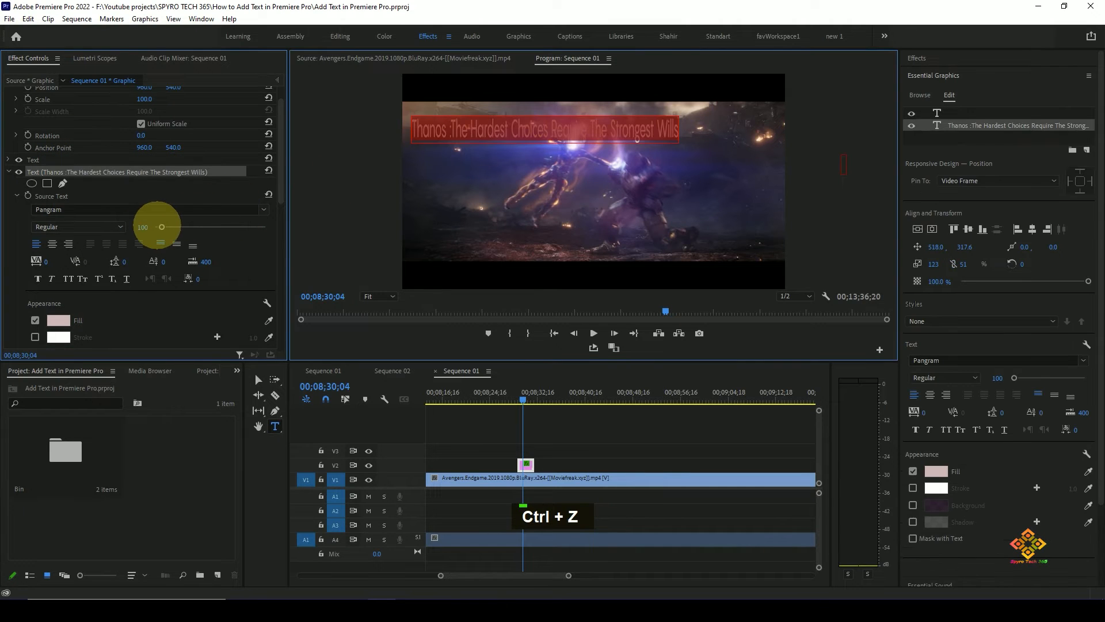
pyautogui.hotkey('ctrl', 'z')
pyautogui.hotkey('ctrl', 'z')
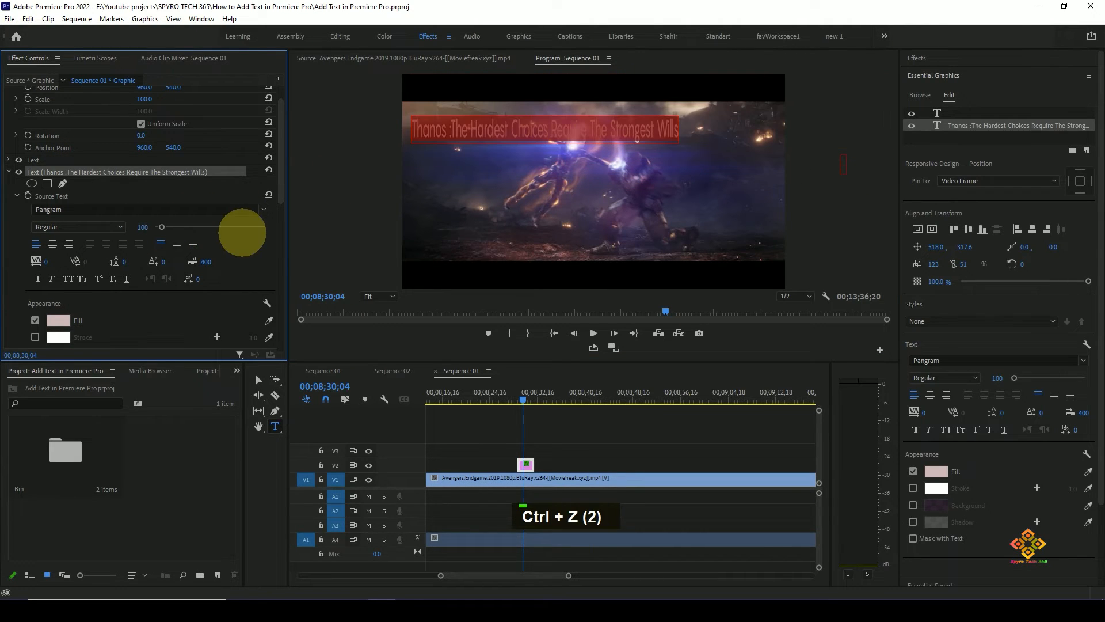
# - Delete the empty text layer above the quote's layer
pyautogui.click(54, 157)
pyautogui.press('Delete')
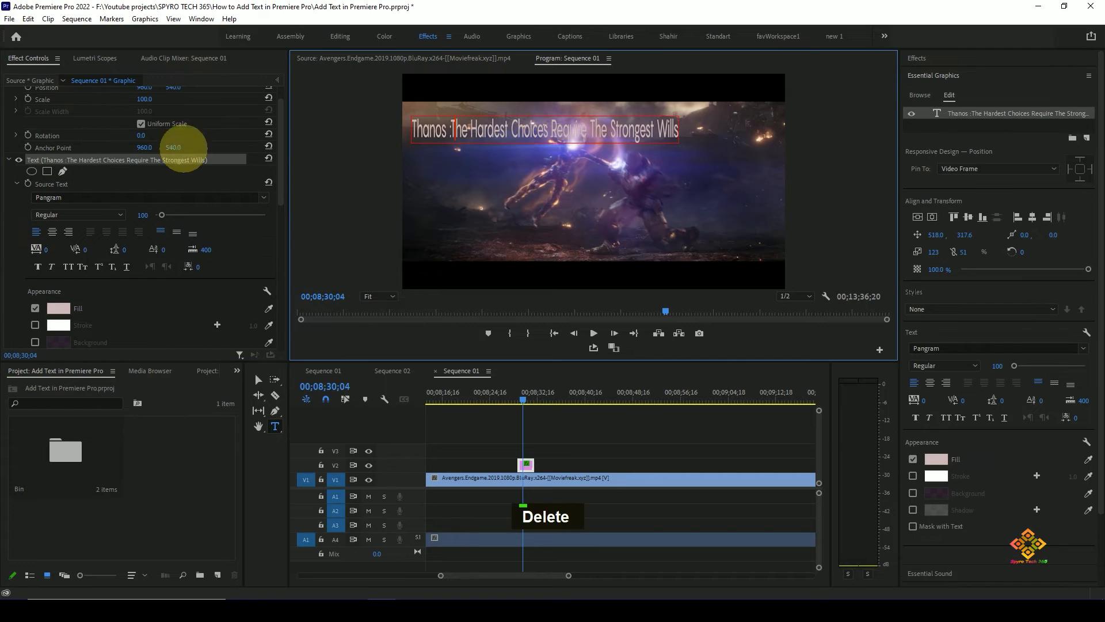
pyautogui.scroll(-1, 120, 192)
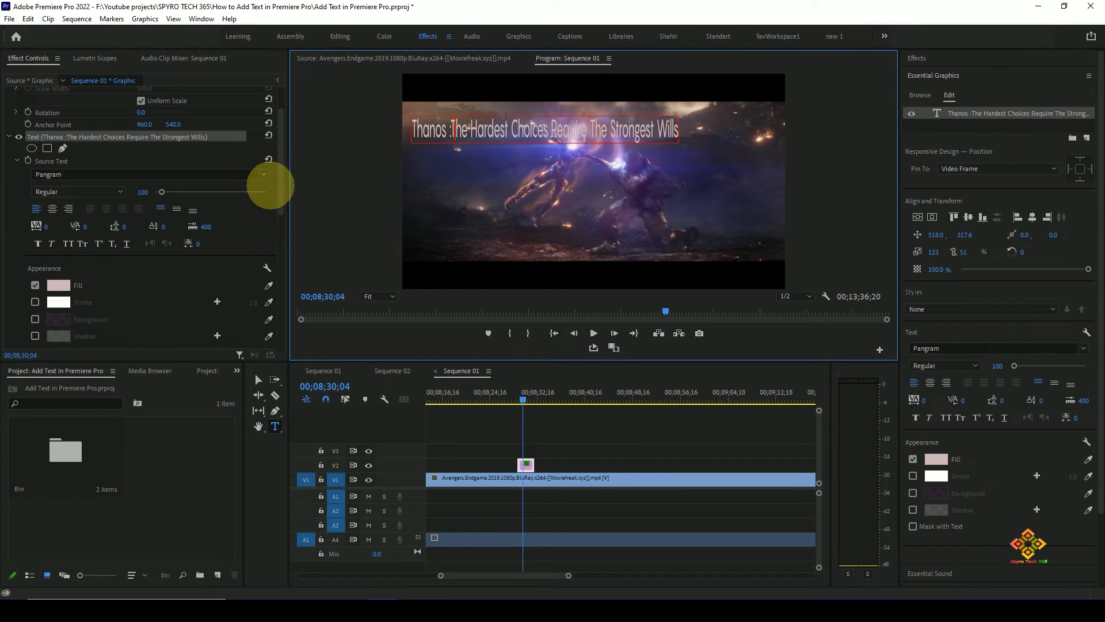
# - Check the text clip's Clip Speed / Duration settings without changing them, with the playhead at 00;08;30;25
pyautogui.moveTo(279, 183); pyautogui.dragTo(279, 231)
pyautogui.hotkey('ctrl', 'r')
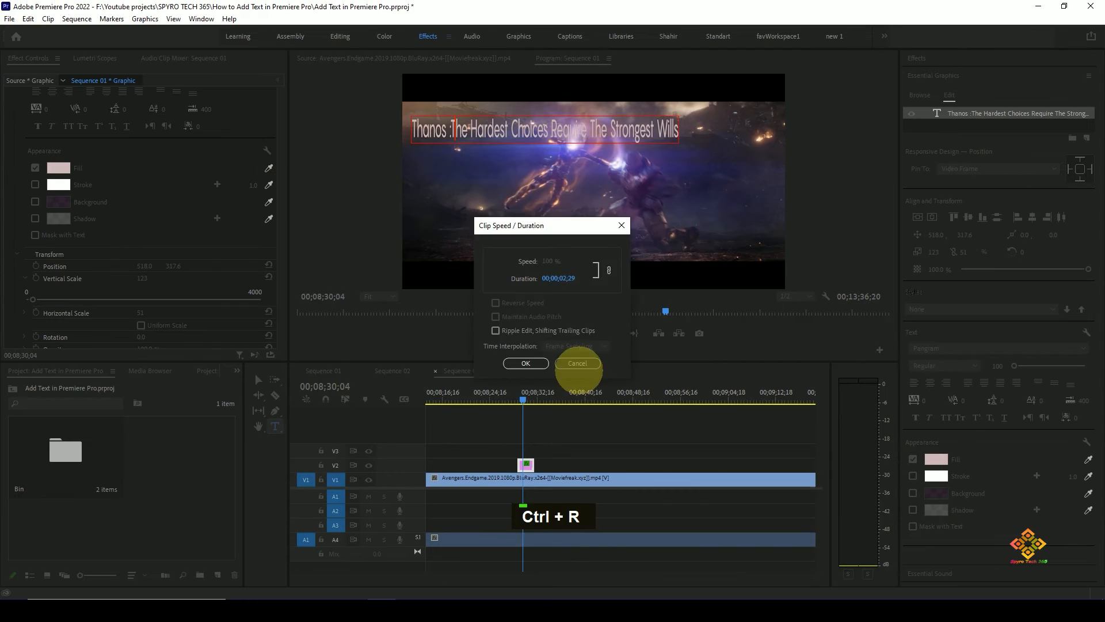
pyautogui.click(577, 365)
pyautogui.moveTo(523, 398); pyautogui.dragTo(526, 397)
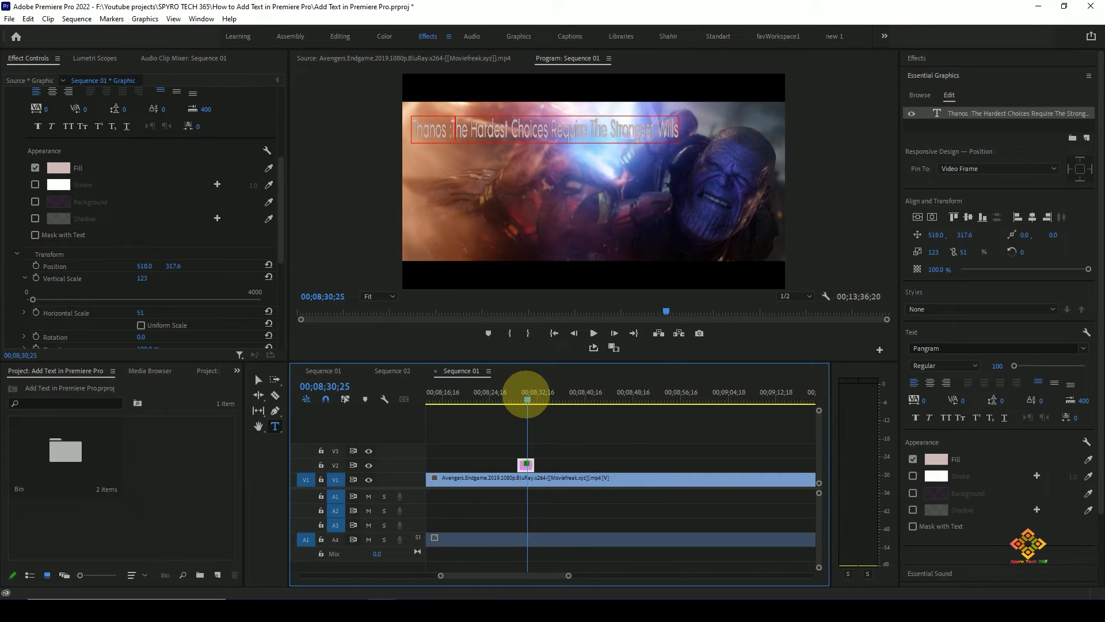
pyautogui.hotkey('ctrl', 'r')
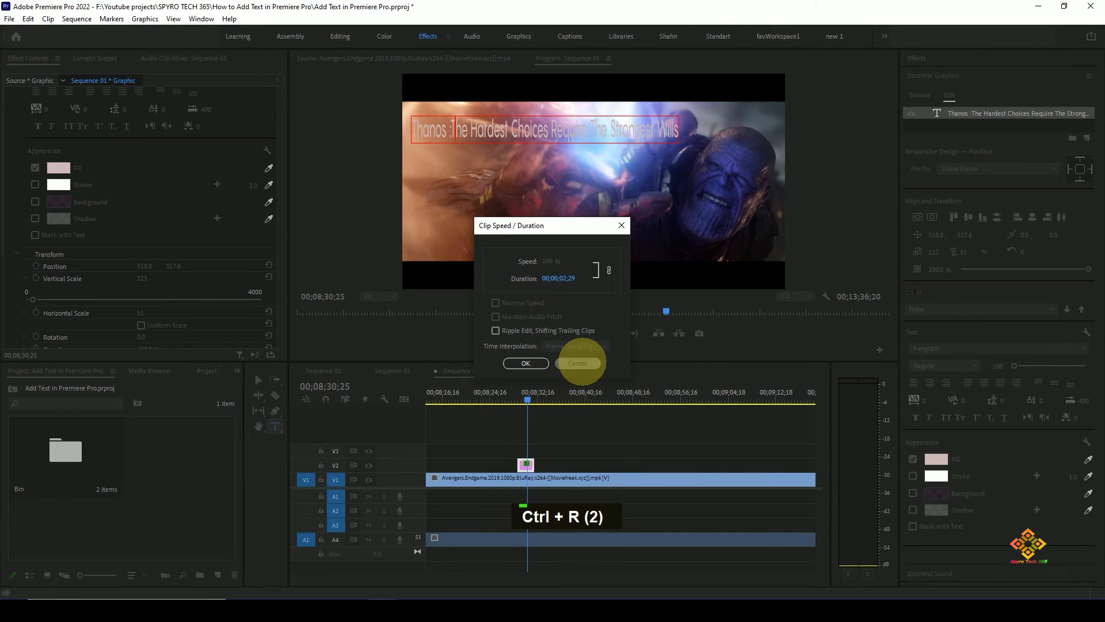
pyautogui.click(578, 363)
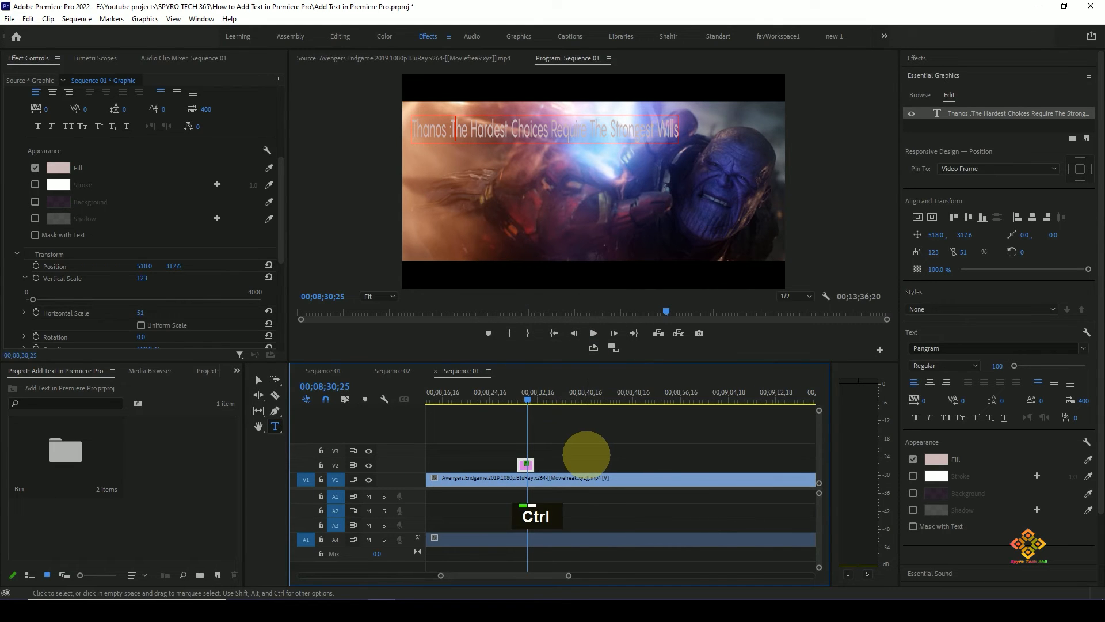
# - Lengthen the text clip on V2 by extending its end with the Rate Stretch tool
pyautogui.press('r')
pyautogui.click(542, 463)
pyautogui.moveTo(534, 463); pyautogui.dragTo(547, 464)
# - Set the quote's fill colour to dark blue and preview the frame full screen
pyautogui.moveTo(522, 402)
pyautogui.mouseDown()
pyautogui.moveTo(547, 398)
pyautogui.moveTo(529, 396)
pyautogui.mouseUp()
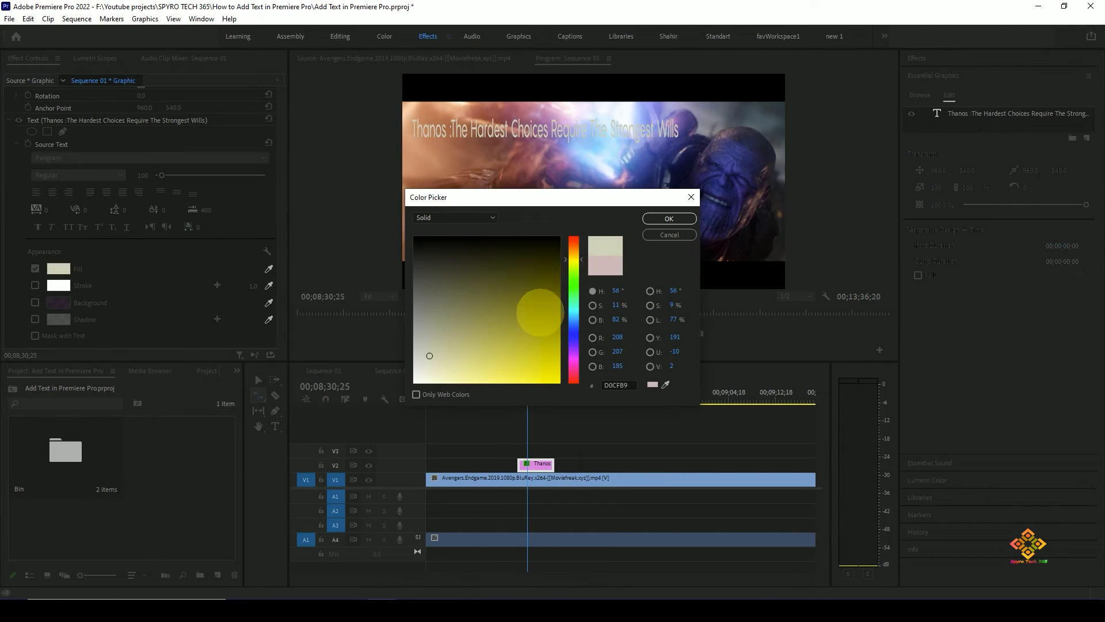
pyautogui.moveTo(574, 271); pyautogui.dragTo(581, 244)
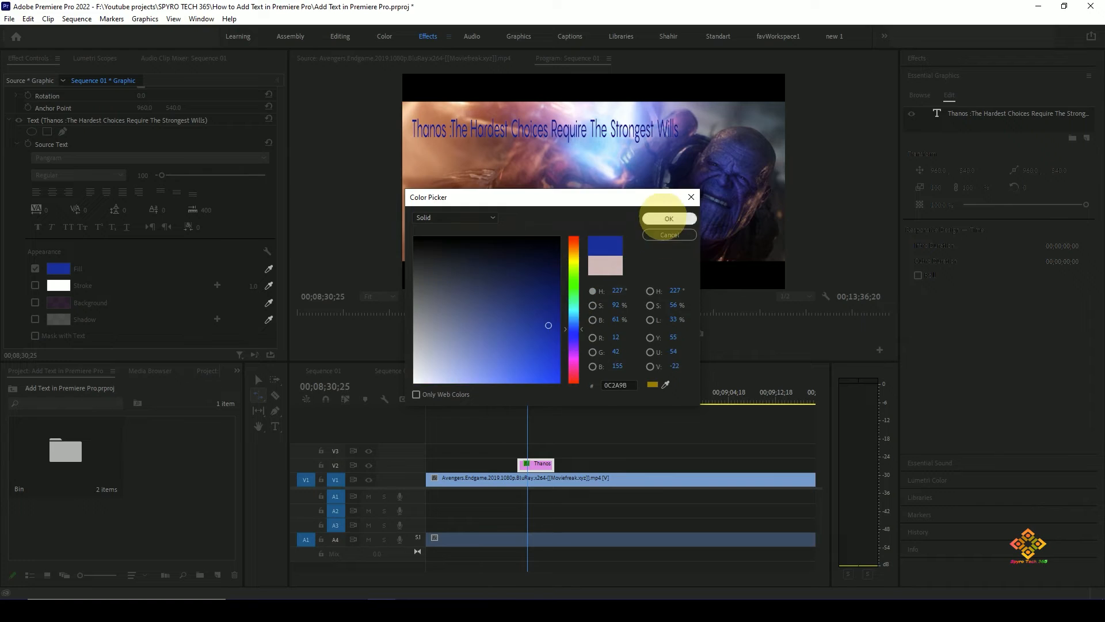
pyautogui.click(669, 219)
pyautogui.hotkey('ctrl', '`')
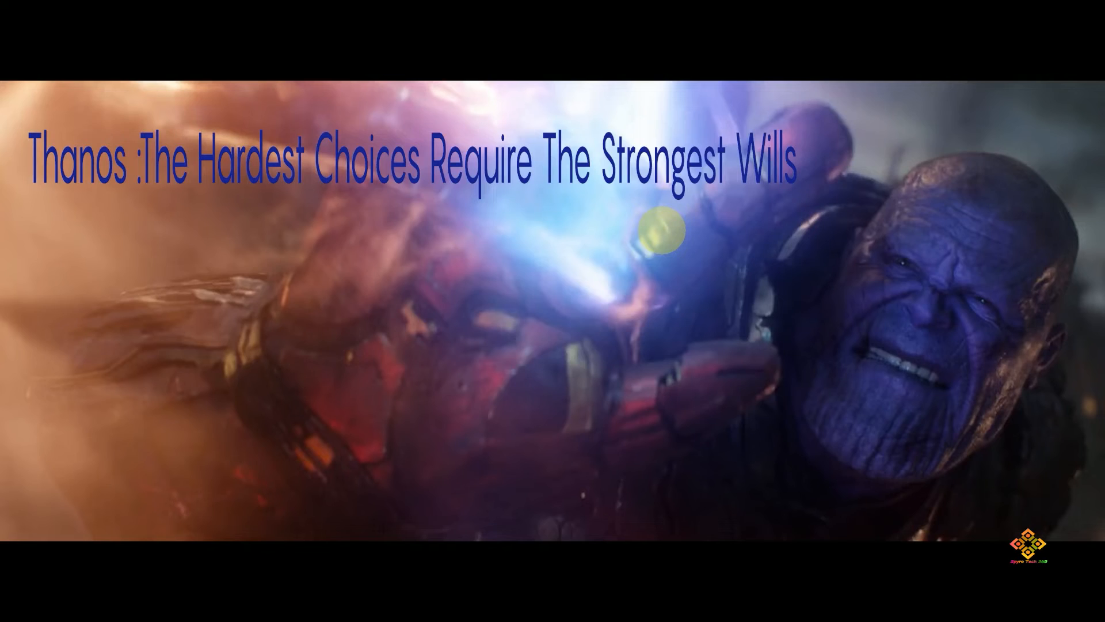
pyautogui.hotkey('ctrl', '`')
# - Scrub the text clip from 00;08;29;20 to 00;08;30;25 and select the quote to view its Transform properties
pyautogui.moveTo(288, 202); pyautogui.dragTo(291, 296)
pyautogui.click(521, 397)
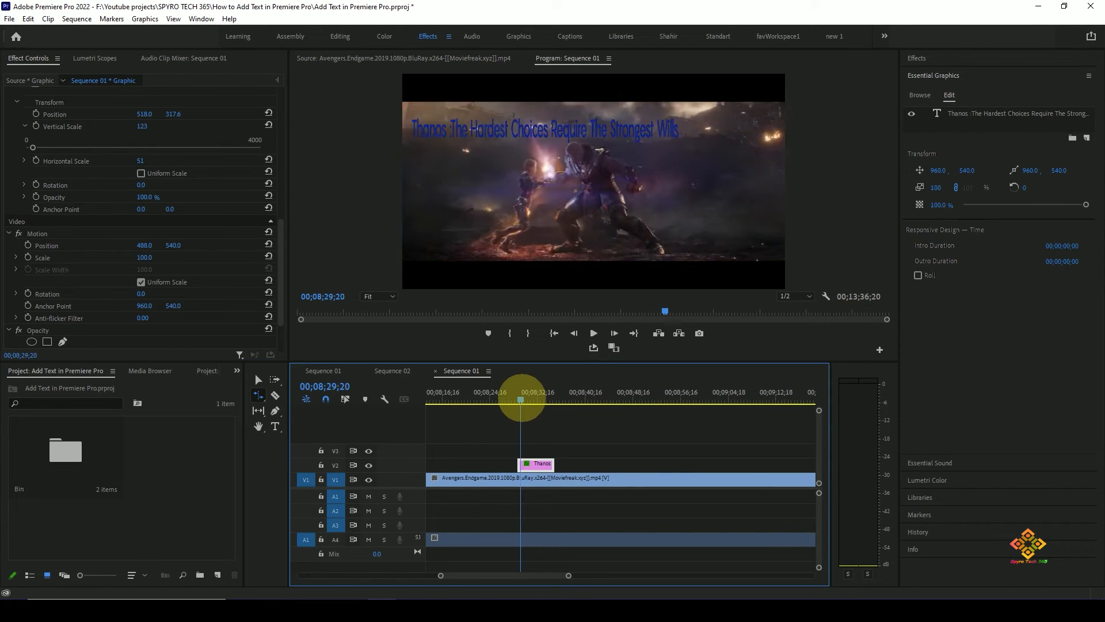
pyautogui.moveTo(521, 397)
pyautogui.mouseDown()
pyautogui.moveTo(538, 395)
pyautogui.moveTo(528, 399)
pyautogui.mouseUp()
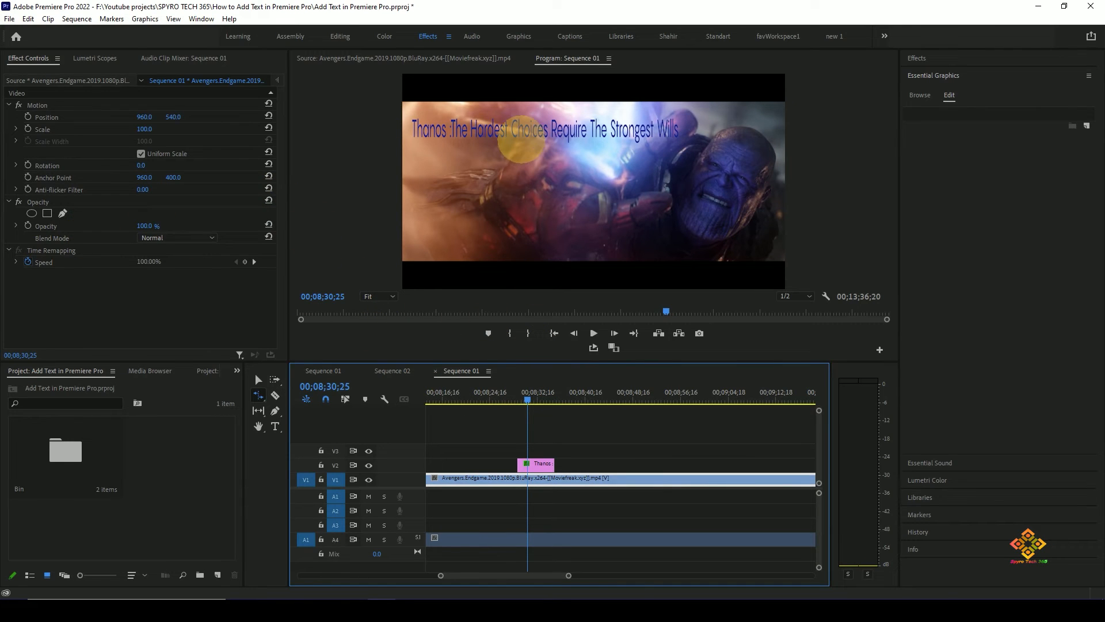
pyautogui.click(521, 141)
pyautogui.moveTo(284, 167); pyautogui.dragTo(288, 271)
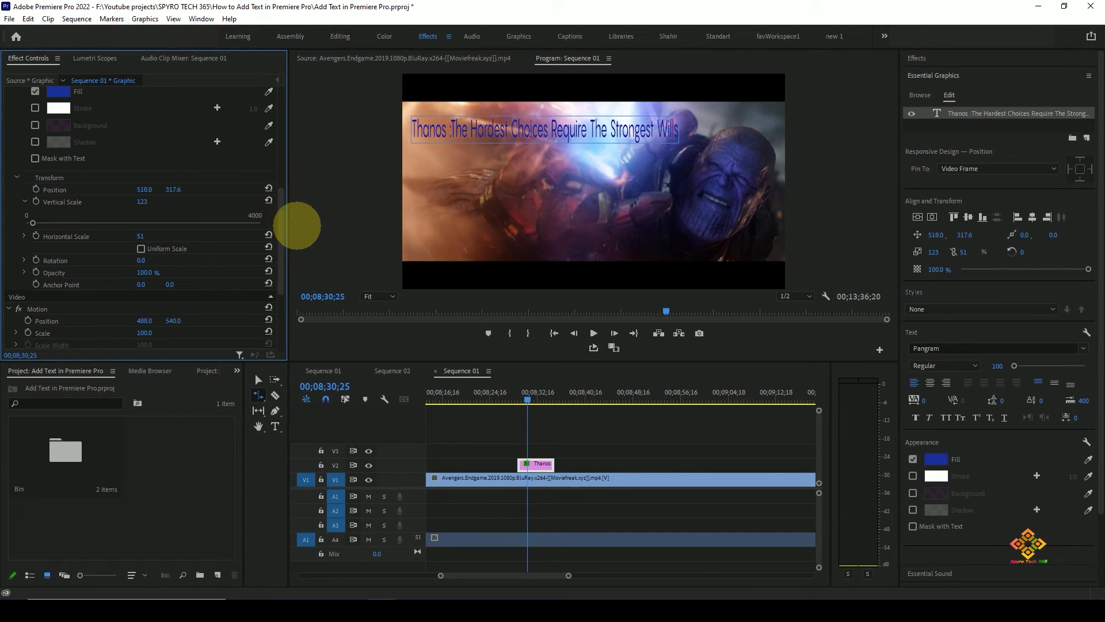
# - Try a Position keyframe for the quote at 00;08;29;17, show it in the keyframe timeline and remove it
pyautogui.click(527, 397)
pyautogui.moveTo(527, 398); pyautogui.dragTo(519, 397)
pyautogui.click(36, 189)
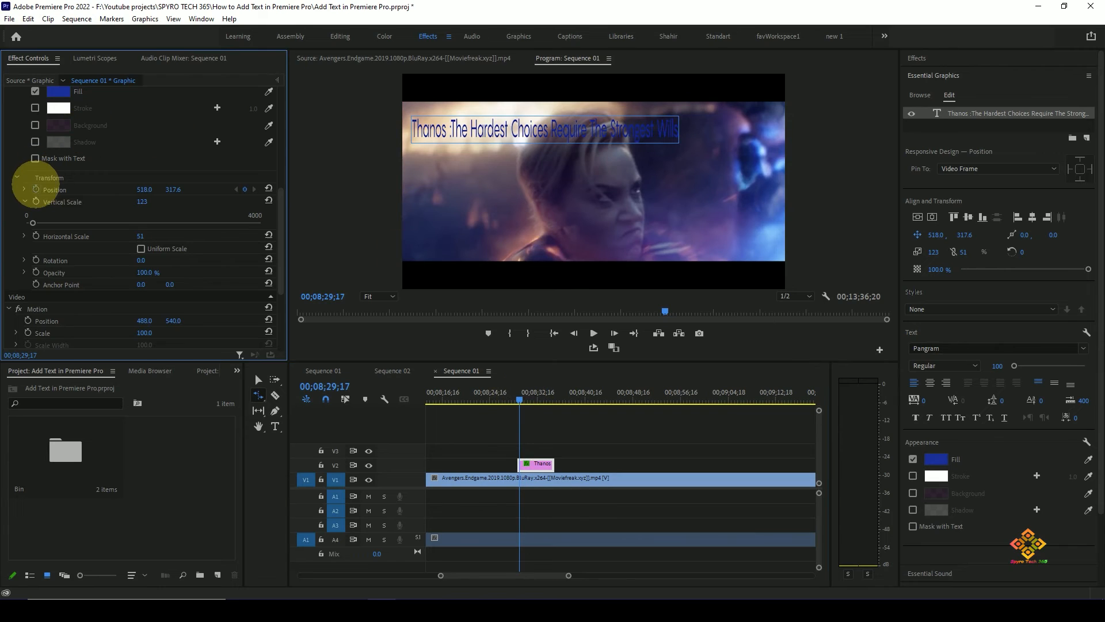
pyautogui.click(277, 80)
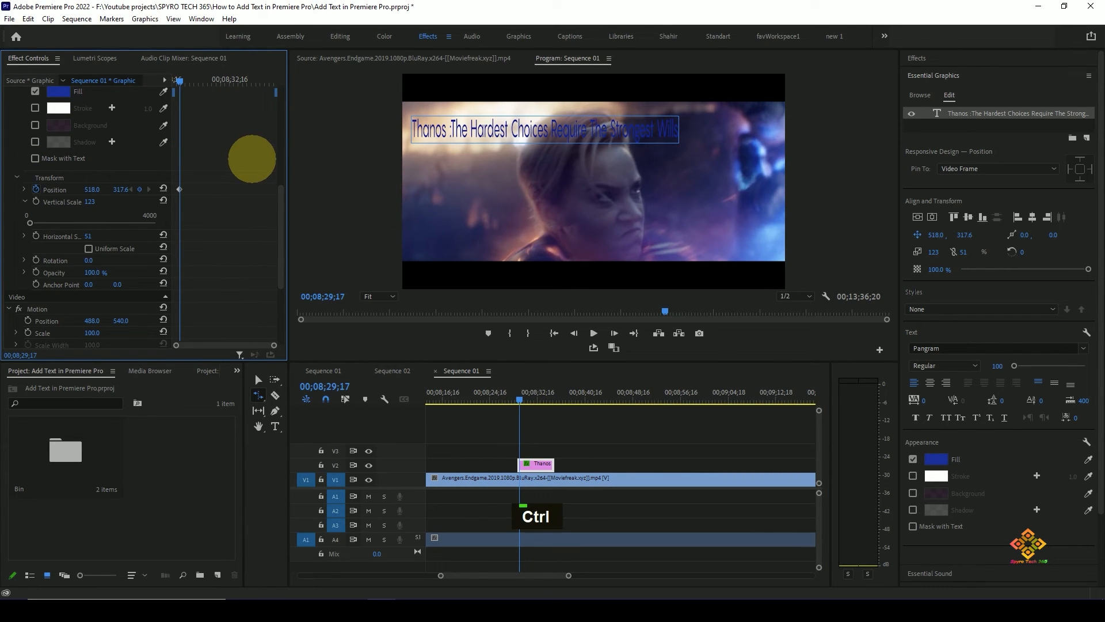
pyautogui.rightClick(180, 188)
pyautogui.click(206, 165)
pyautogui.click(35, 189)
pyautogui.click(588, 317)
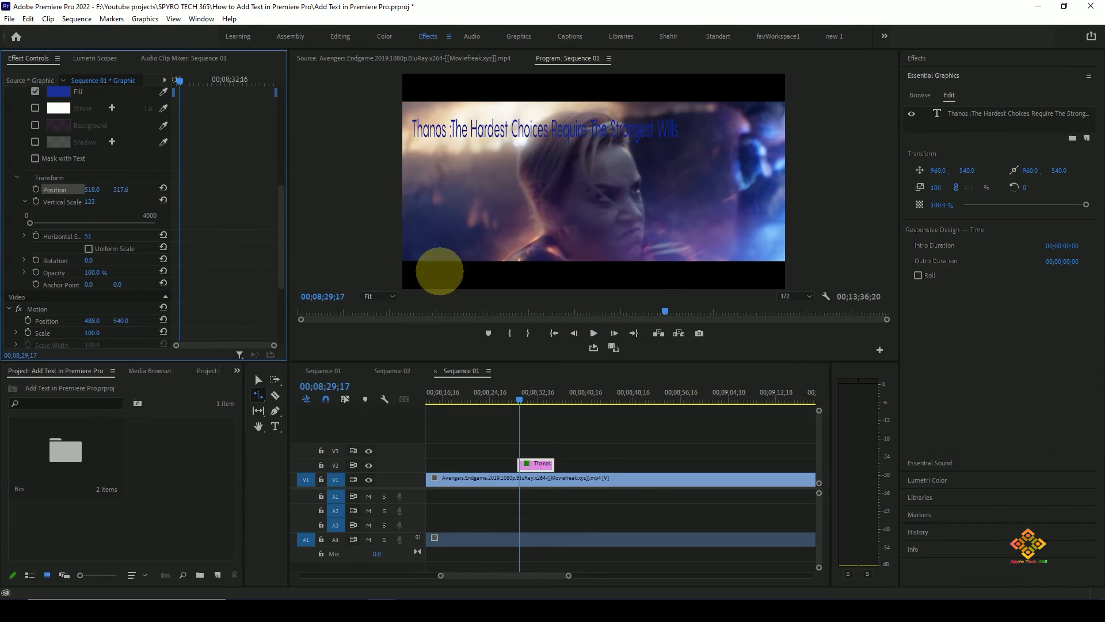
# - Keyframe the quote's Position X from -767 at the start of the text clip to 518 near its end
pyautogui.moveTo(181, 81)
pyautogui.mouseDown()
pyautogui.moveTo(263, 83)
pyautogui.moveTo(179, 81)
pyautogui.mouseUp()
pyautogui.click(35, 189)
pyautogui.moveTo(98, 190); pyautogui.dragTo(50, 189)
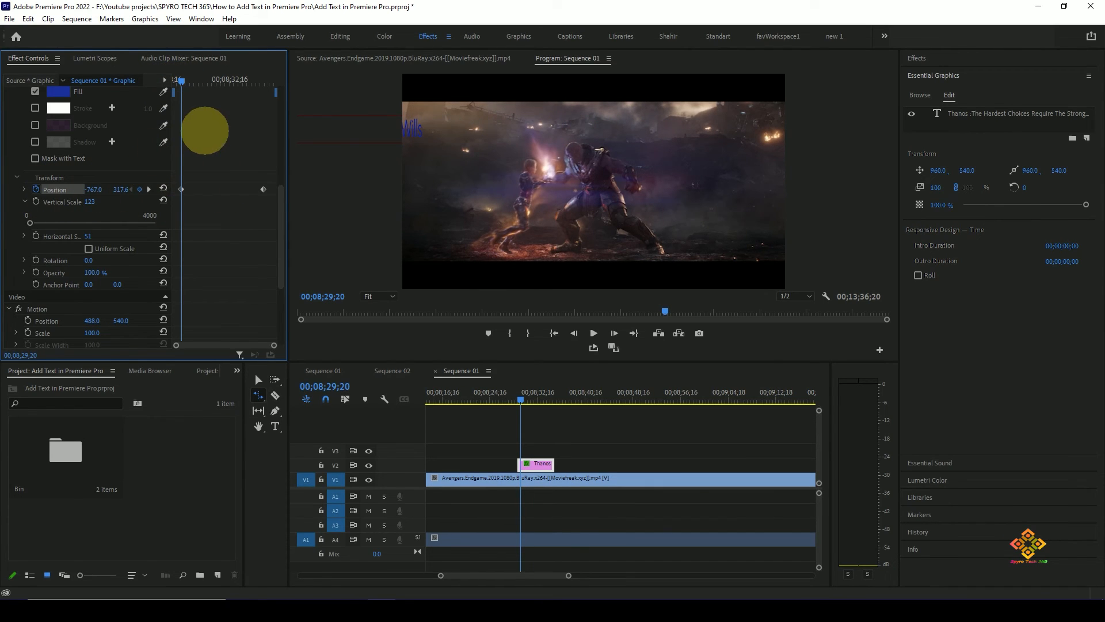
# - Play back the sliding text animation and mute audio track A4 for the replay
pyautogui.press('space')
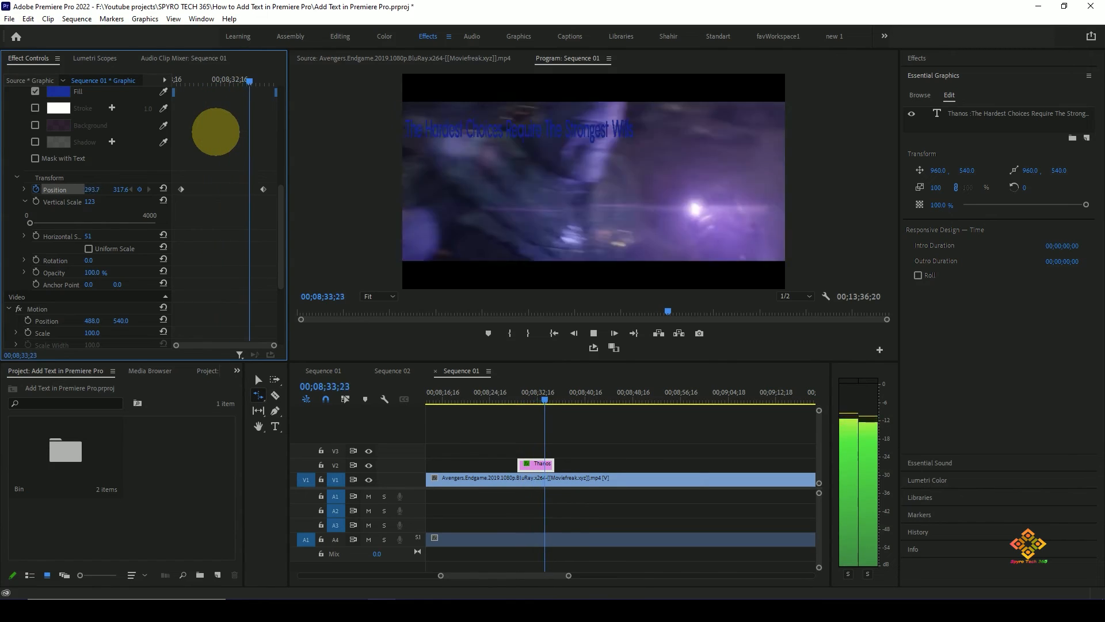
pyautogui.press('space')
pyautogui.moveTo(567, 395); pyautogui.dragTo(518, 398)
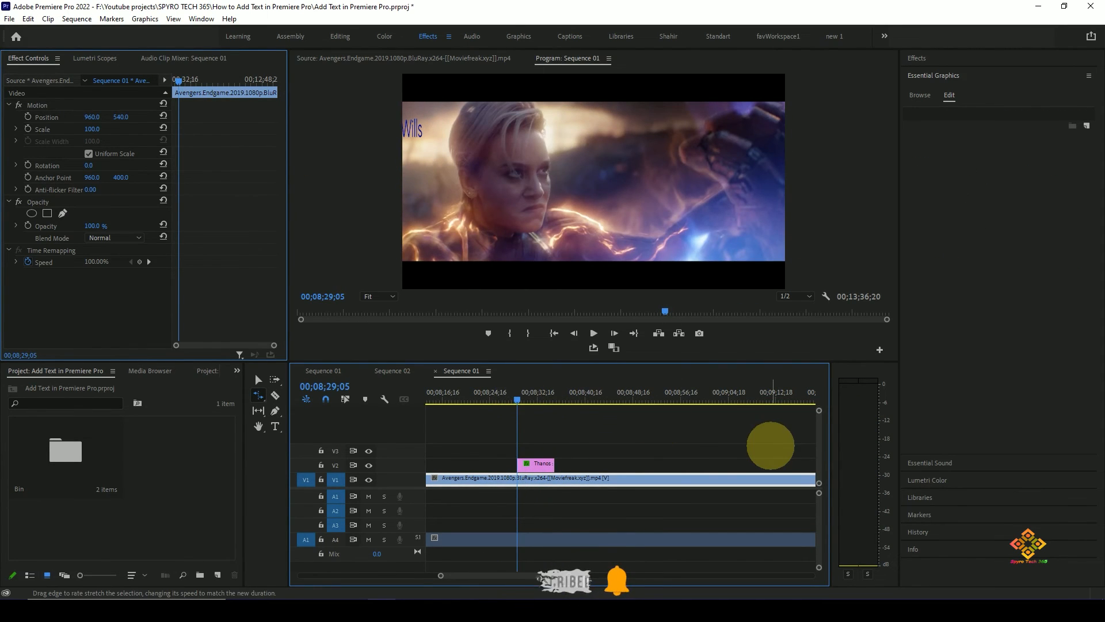
pyautogui.click(368, 540)
pyautogui.press('space')
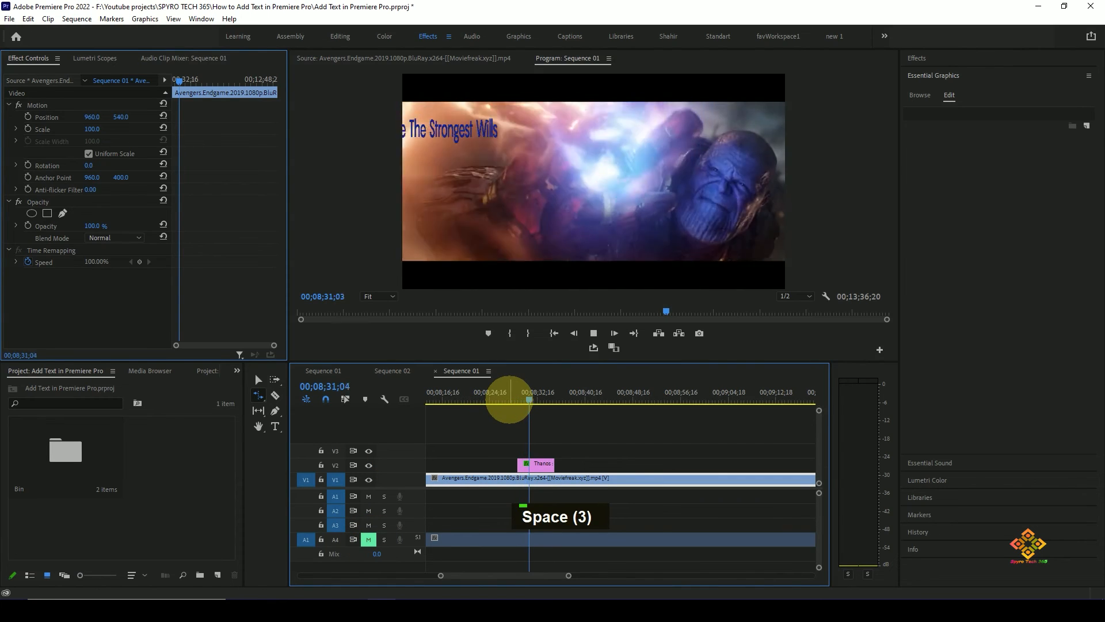
pyautogui.press('space')
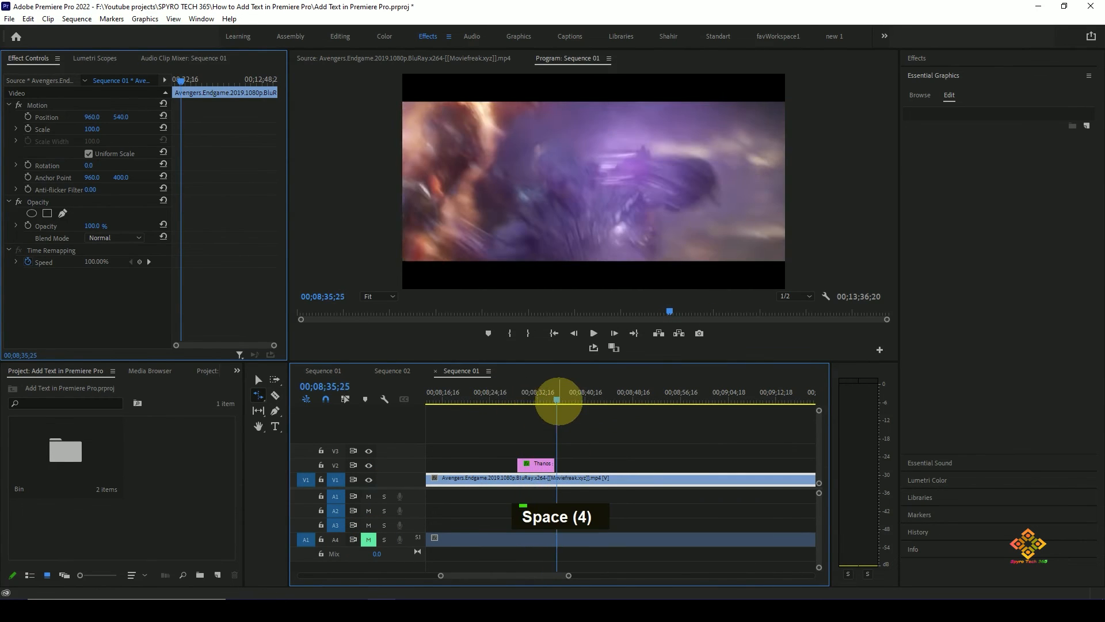
# - Select the text clip with the Selection tool, hide the keyframe timeline and move the playhead near the clip's end
pyautogui.click(540, 398)
pyautogui.press('b')
pyautogui.press('v')
pyautogui.click(526, 463)
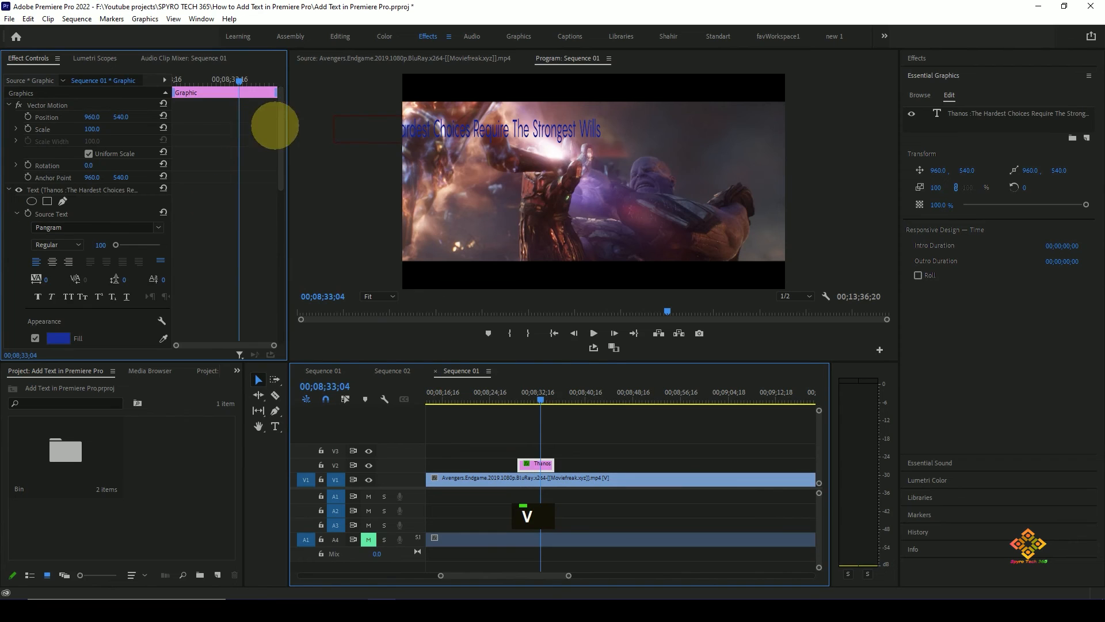
pyautogui.click(164, 79)
pyautogui.click(550, 396)
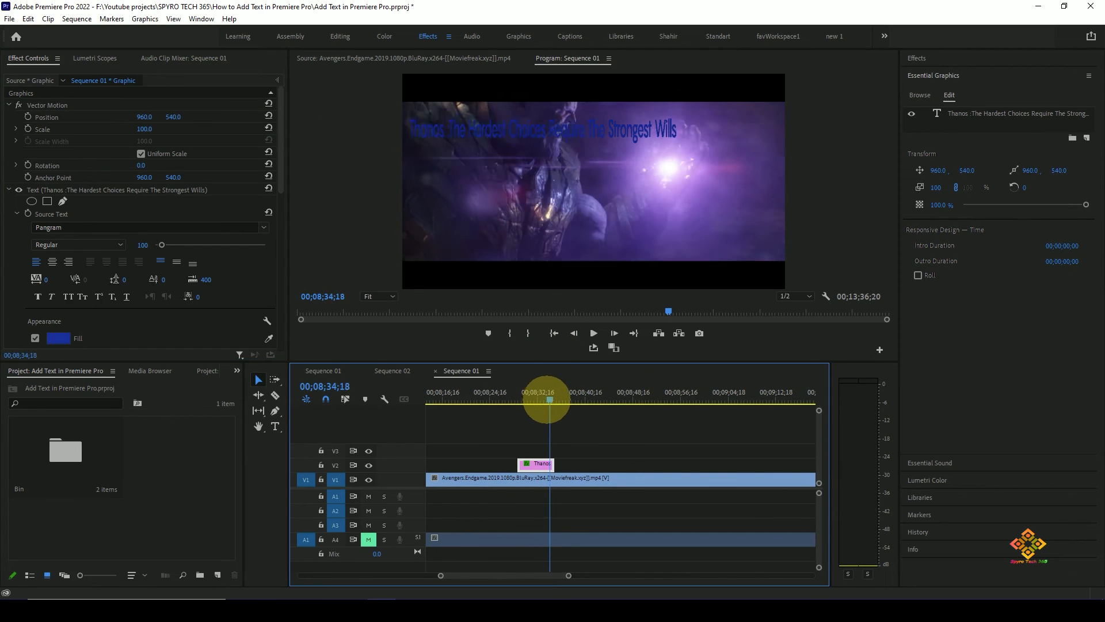
# - Select the quote and review its Transform, Motion, Opacity and Appearance properties
pyautogui.click(469, 128)
pyautogui.moveTo(278, 173); pyautogui.dragTo(286, 289)
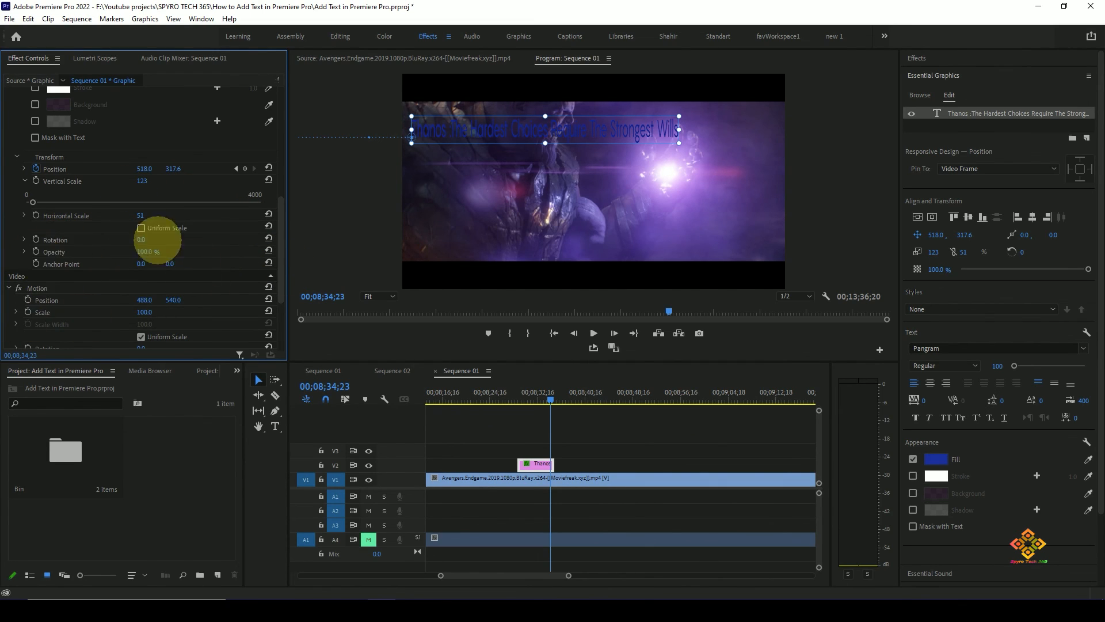
pyautogui.scroll(-3, 240, 248)
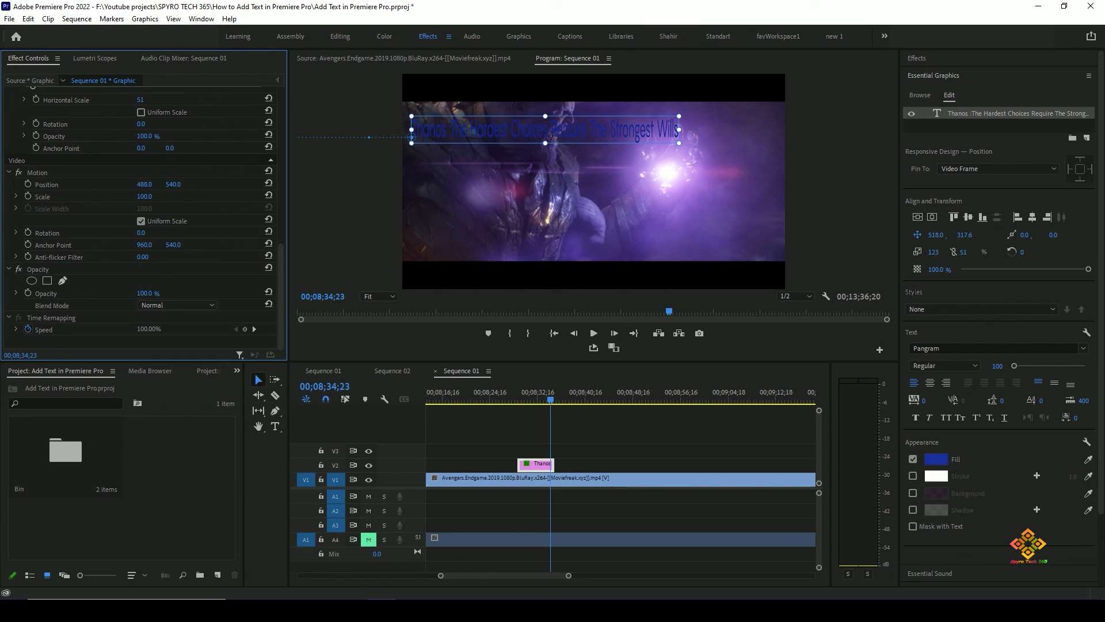
pyautogui.moveTo(286, 269); pyautogui.dragTo(292, 160)
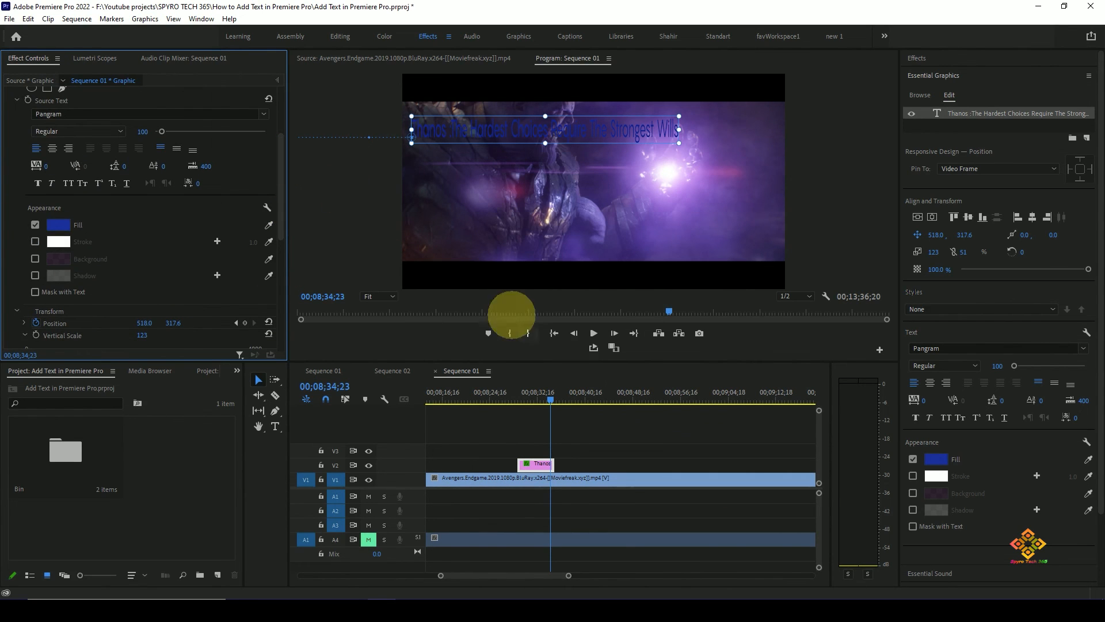